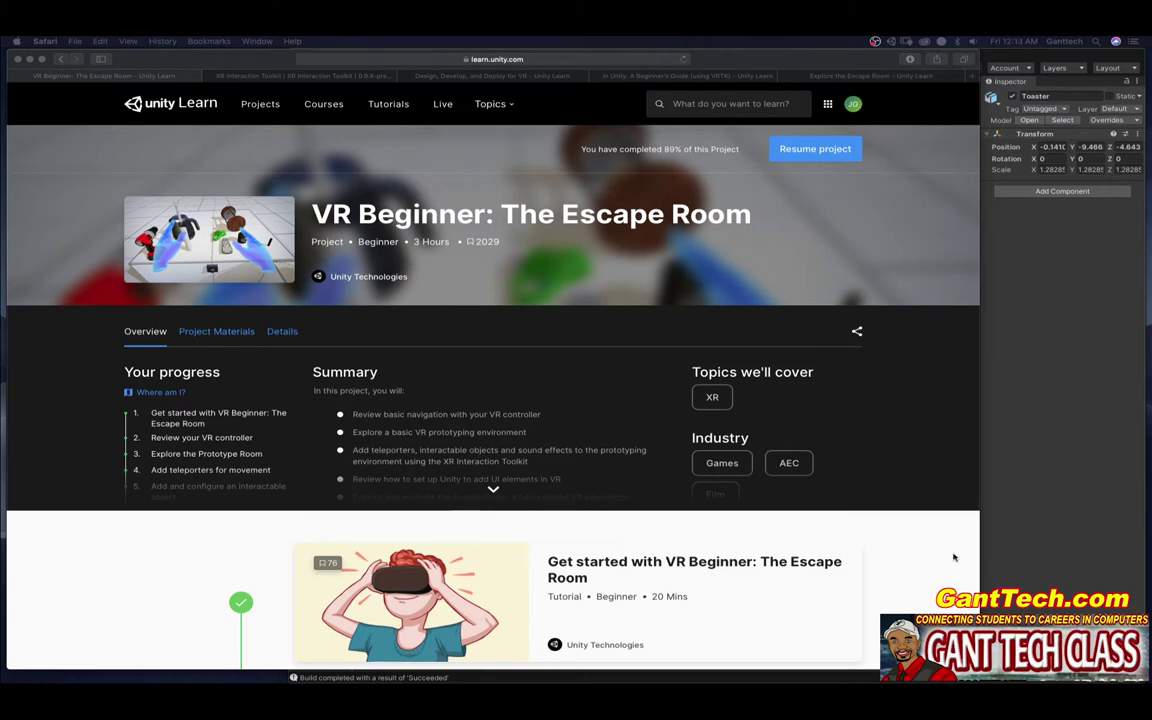
Scroll the VR Beginner project page down to the tutorial list and the Explore the Escape Room card
scroll(522, 556, "down", 10)
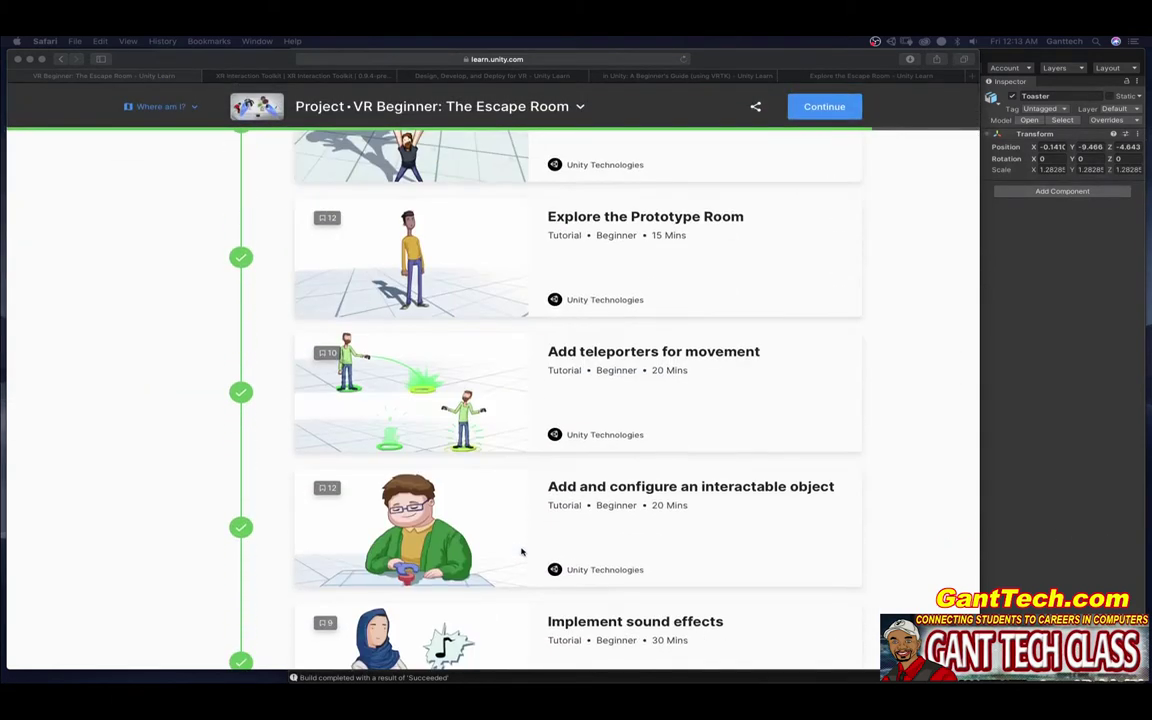
scroll(522, 556, "down", 5)
scroll(522, 551, "down", 3)
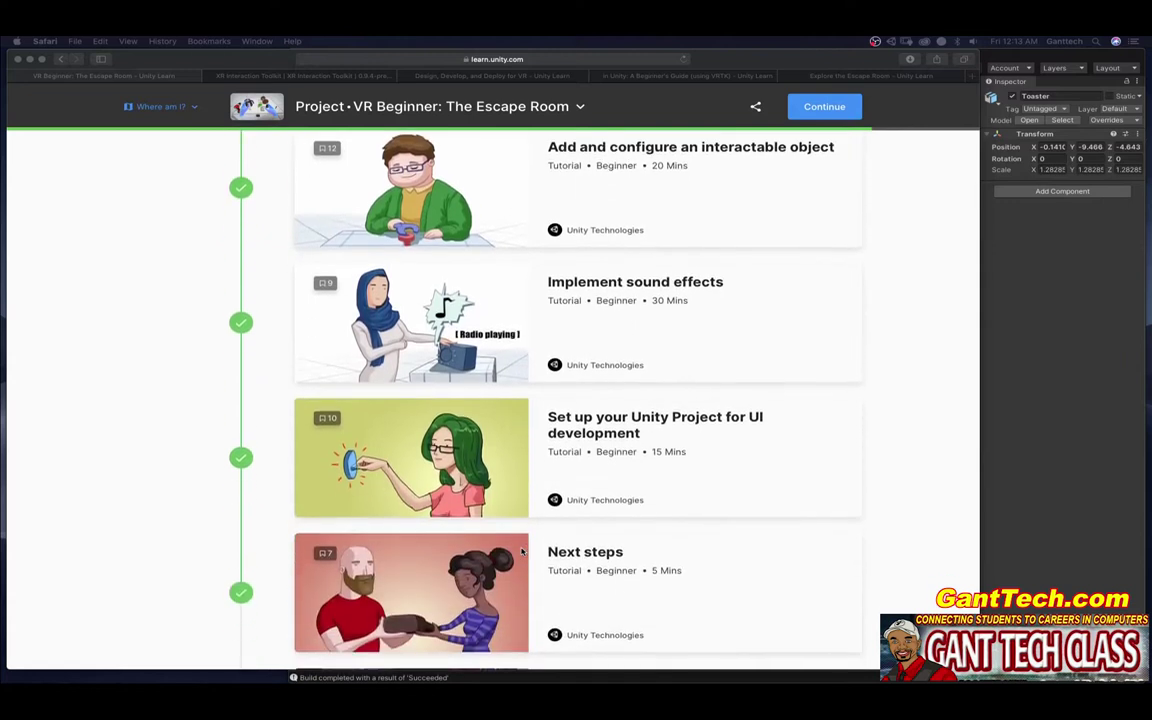
scroll(522, 548, "down", 1)
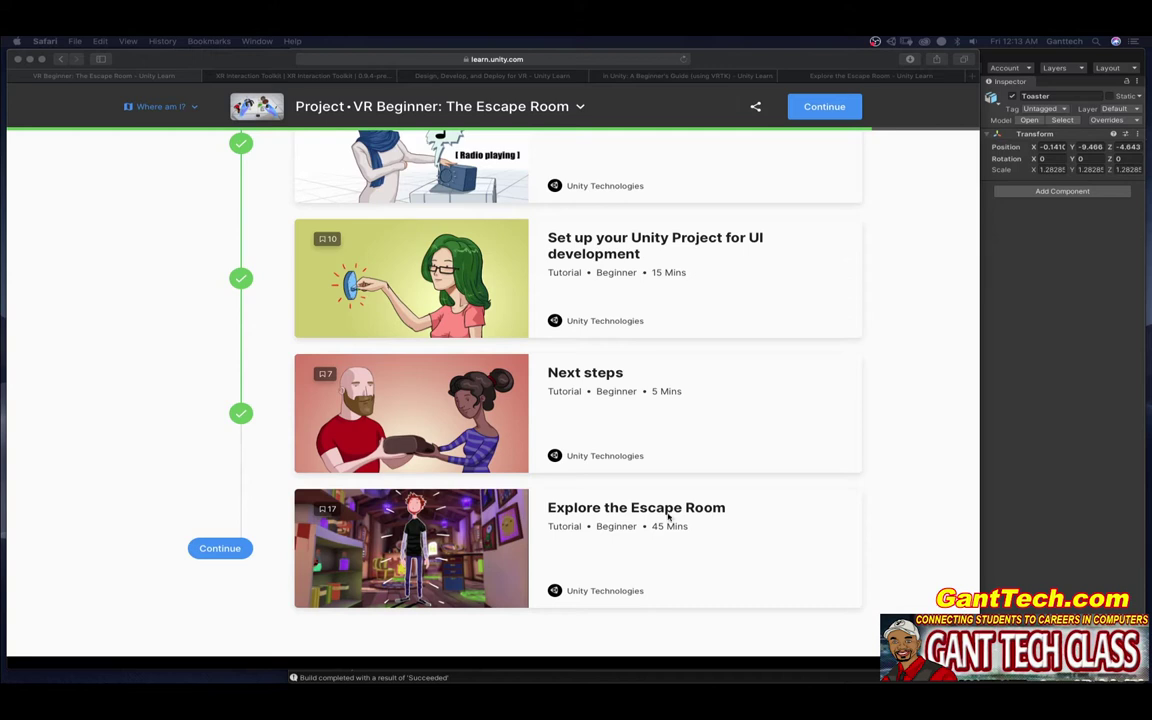
Open Explore the Escape Room, mark Overview completed, and highlight 'Oculus Link' in step 2
left_click(220, 548)
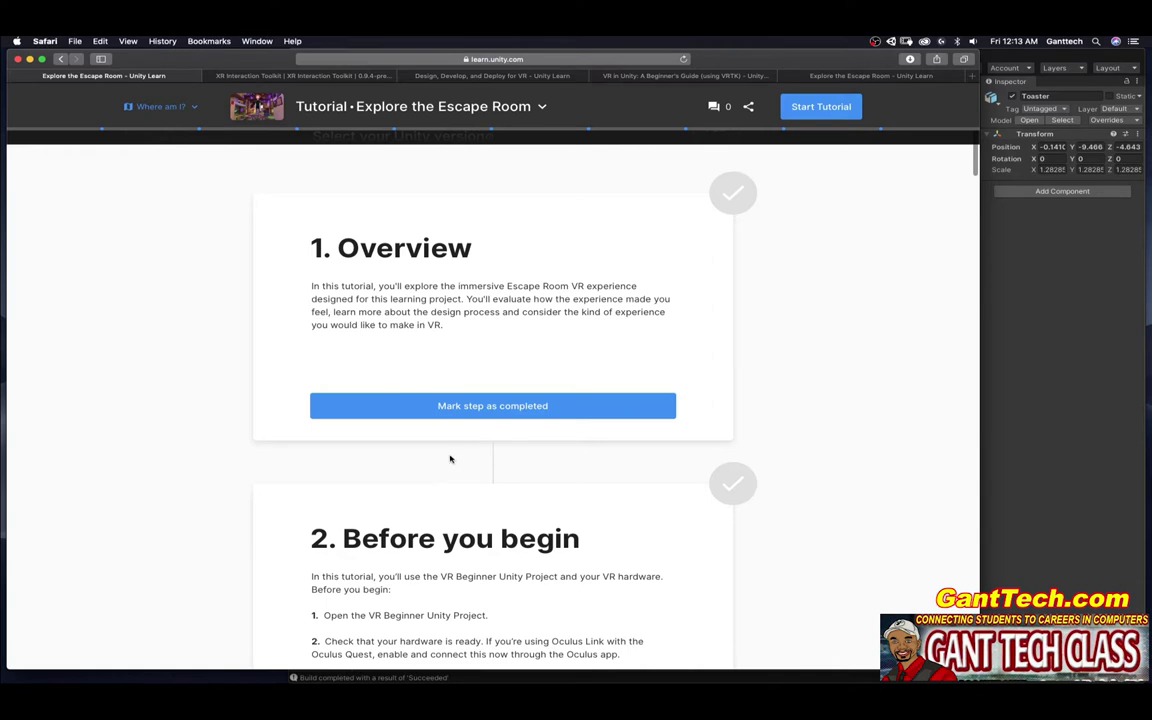
left_click(512, 408)
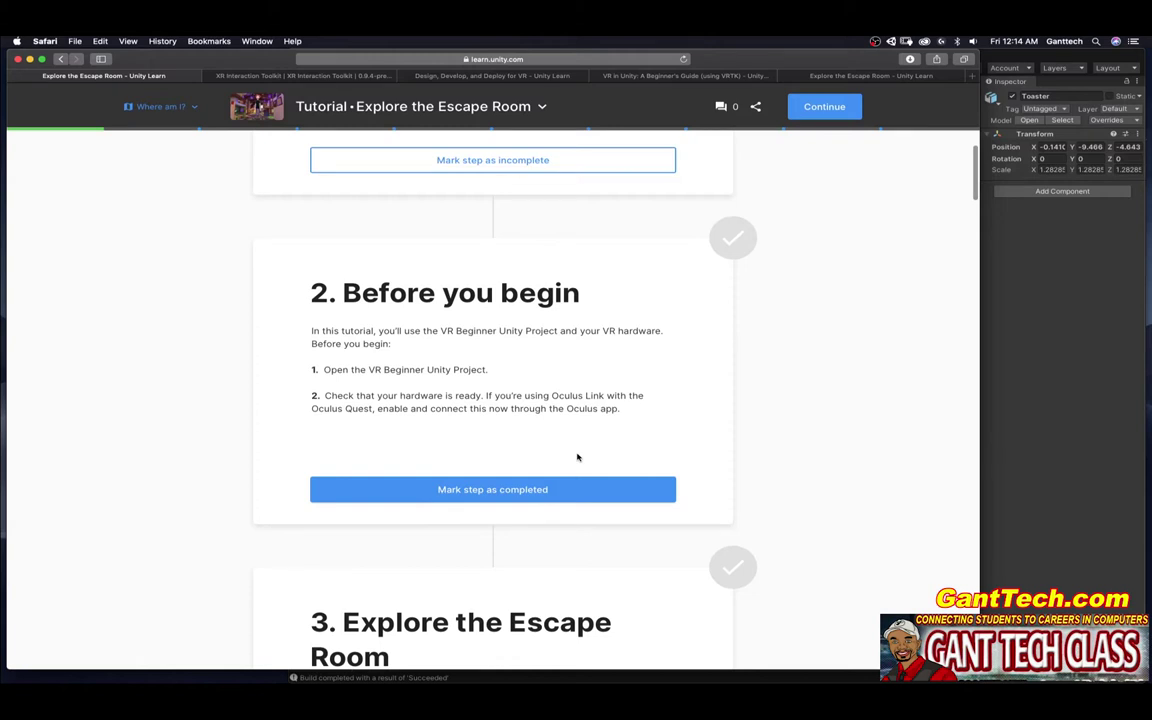
left_click_drag(553, 395, 604, 396)
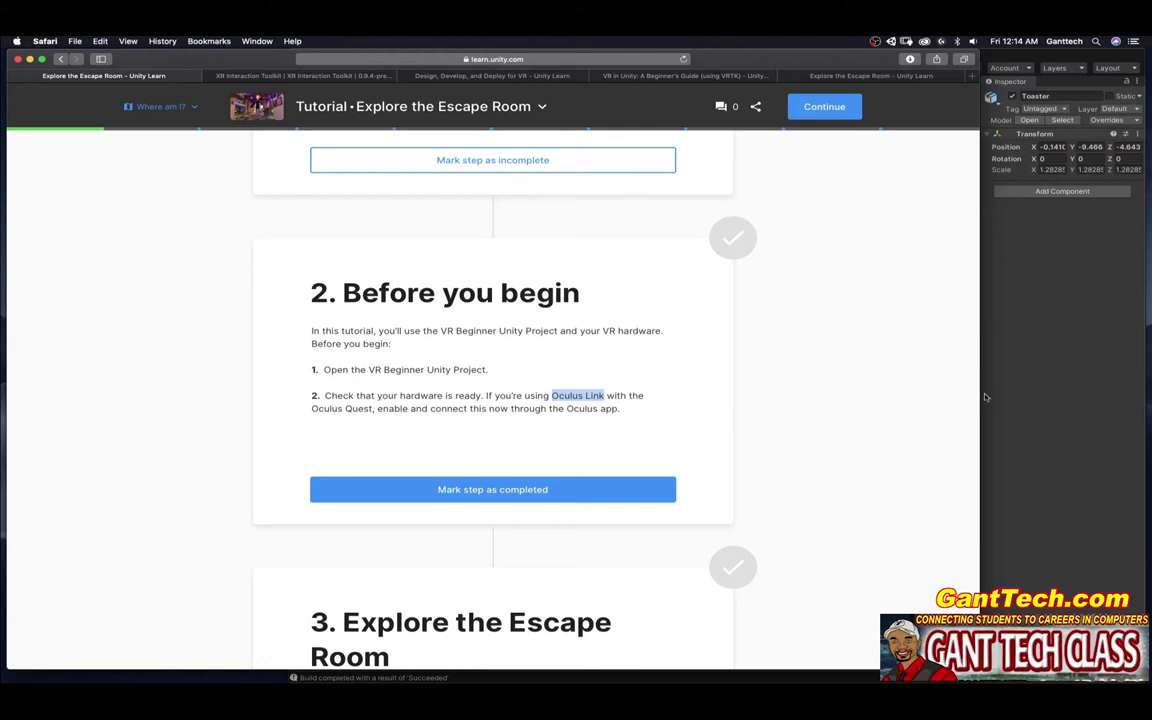
Mark Before you begin as completed, read through step 3, then switch back to the Unity editor
left_click(988, 304)
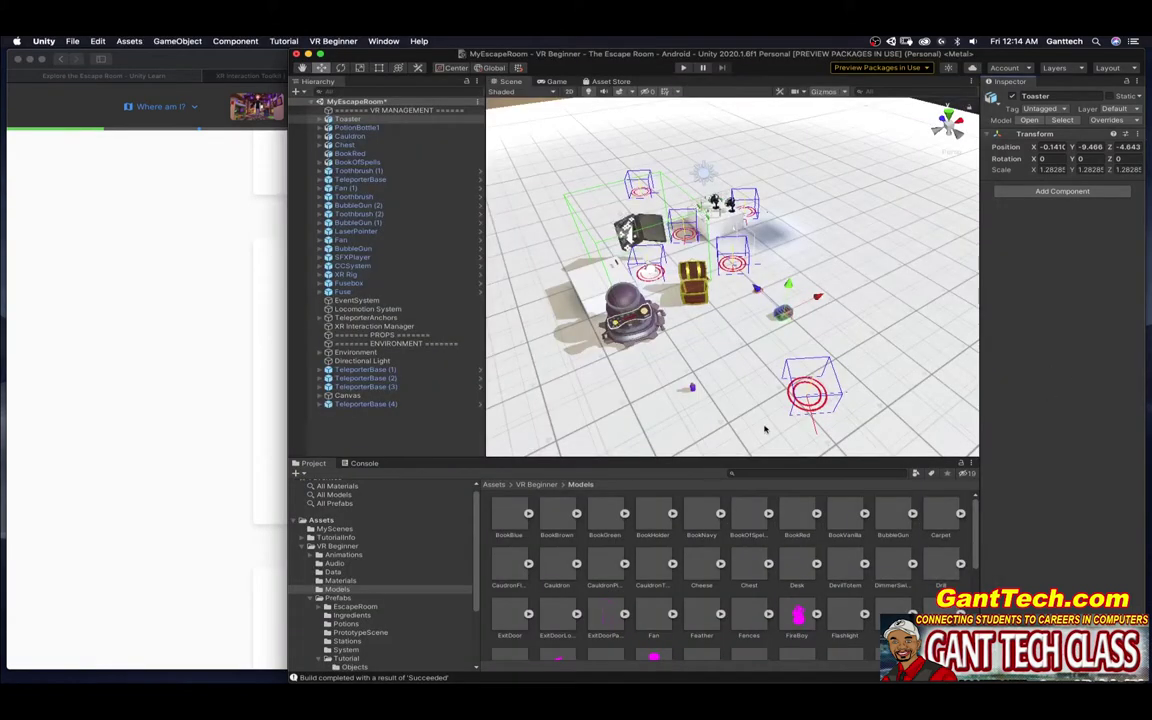
left_click(185, 478)
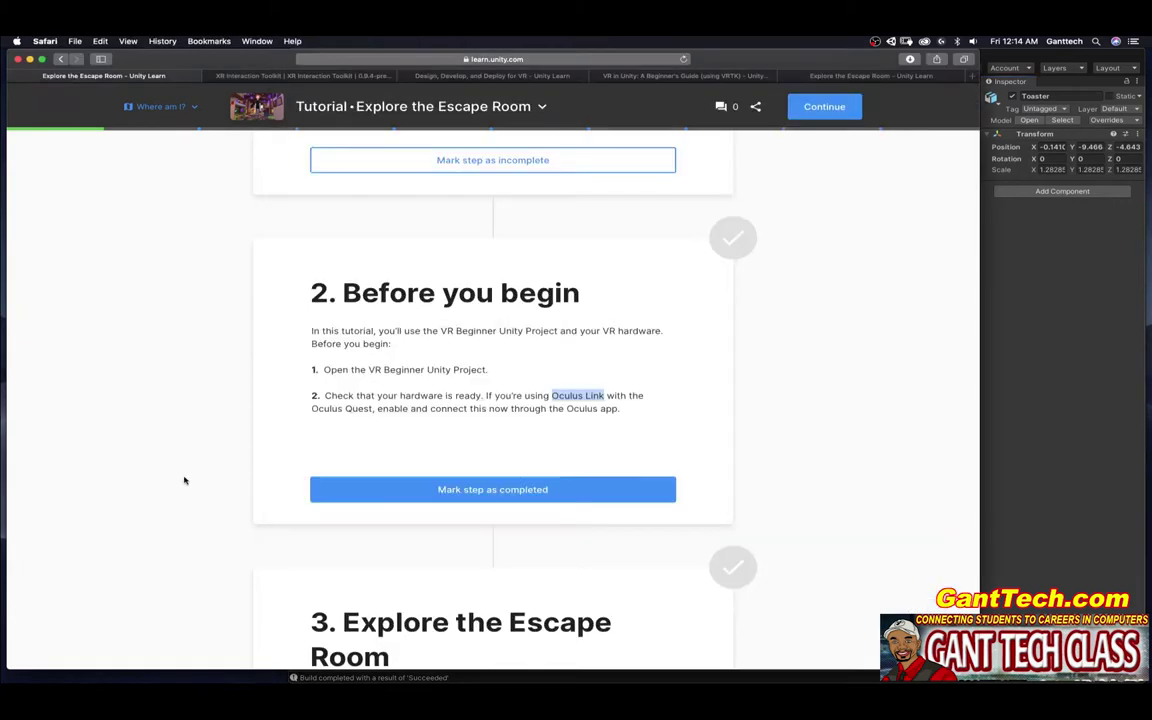
left_click(463, 490)
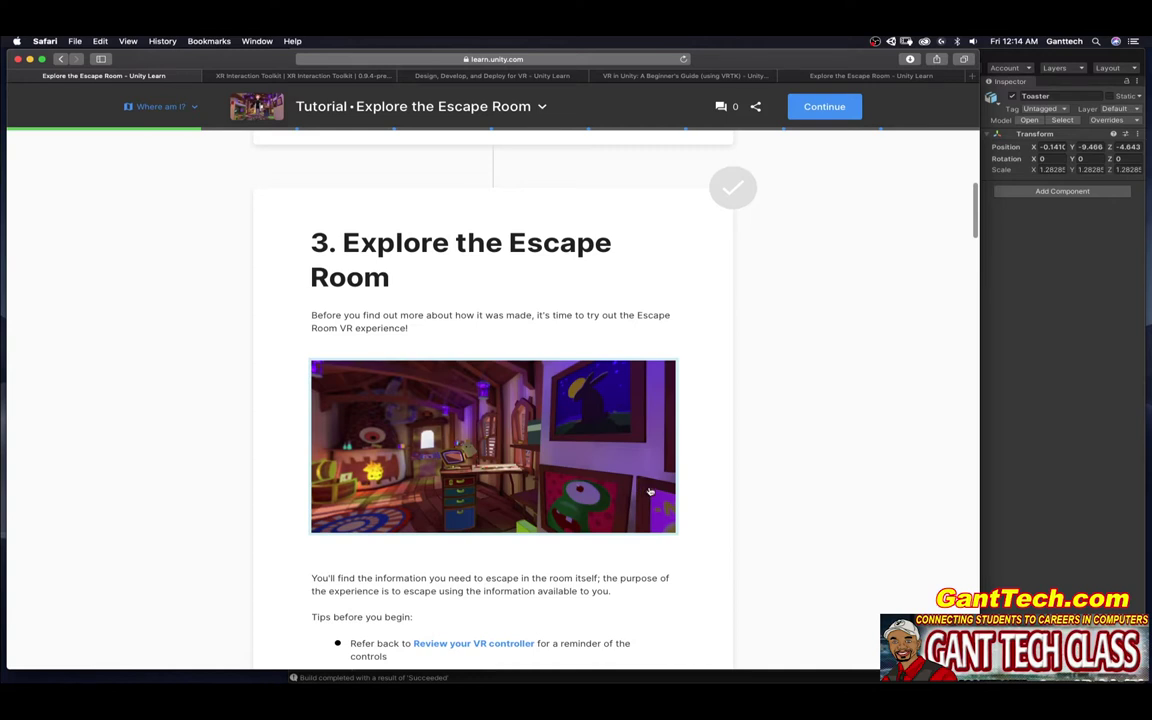
scroll(681, 490, "down", 4)
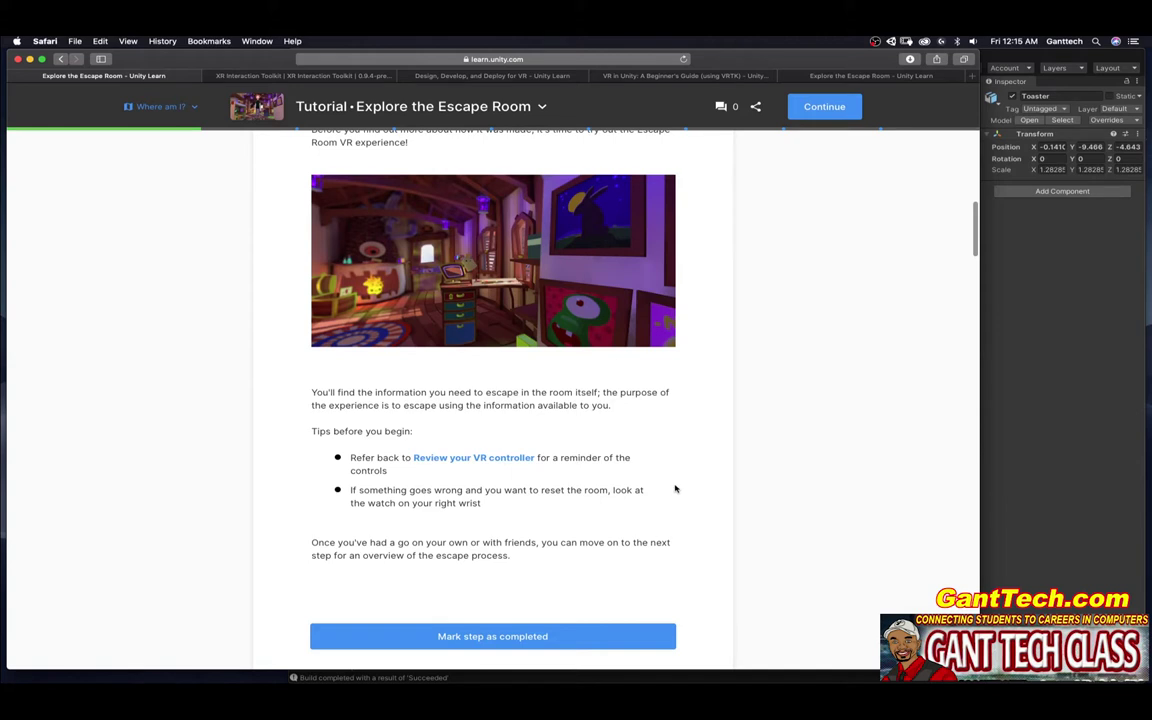
key("super+Tab")
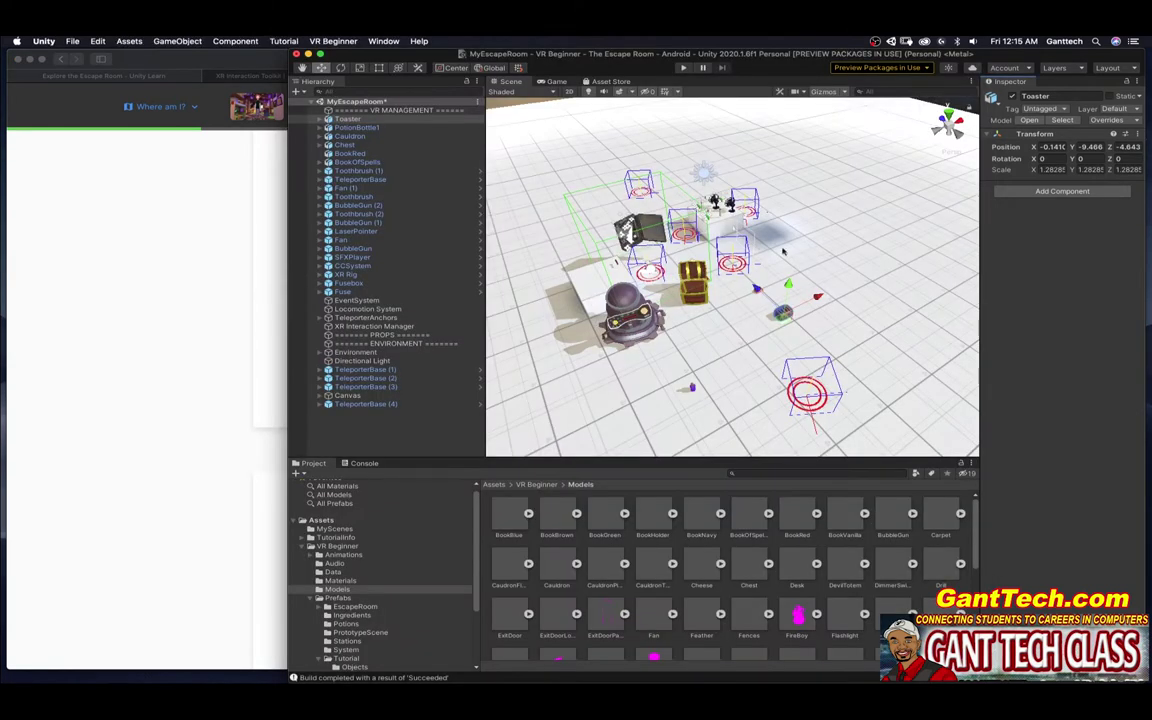
Toggle which scenes are included in the build in Build Settings, then close the dialog
left_click(74, 41)
left_click(102, 145)
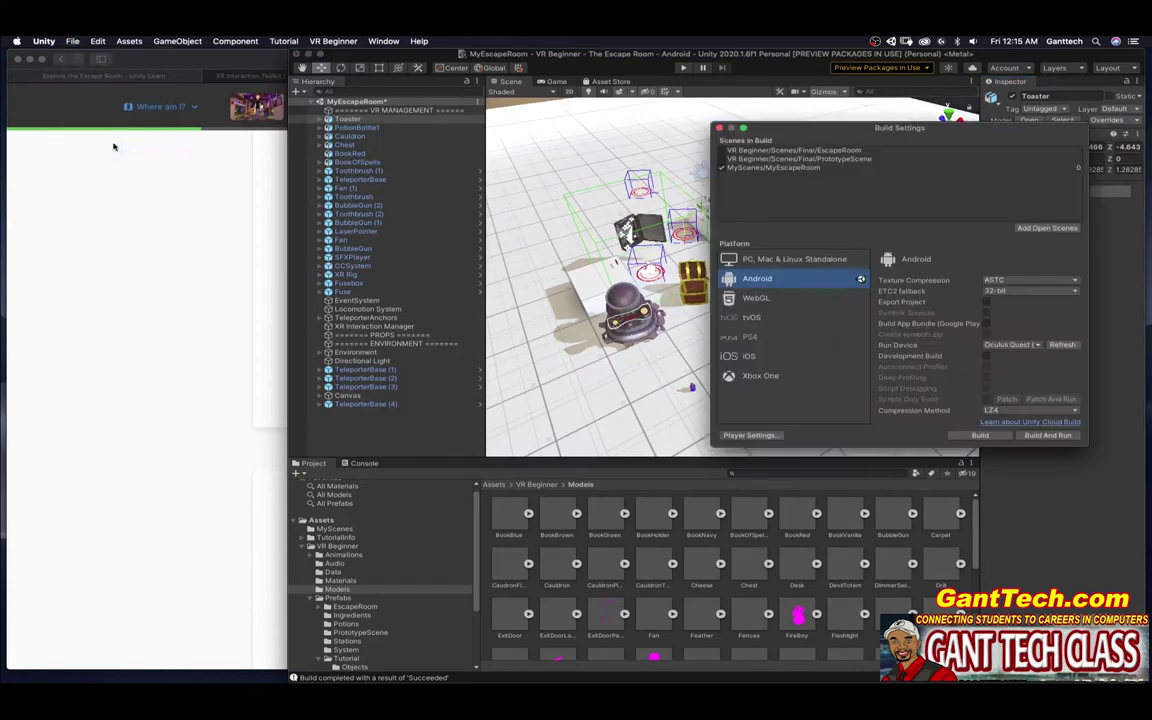
left_click(722, 168)
left_click(723, 158)
left_click(650, 118)
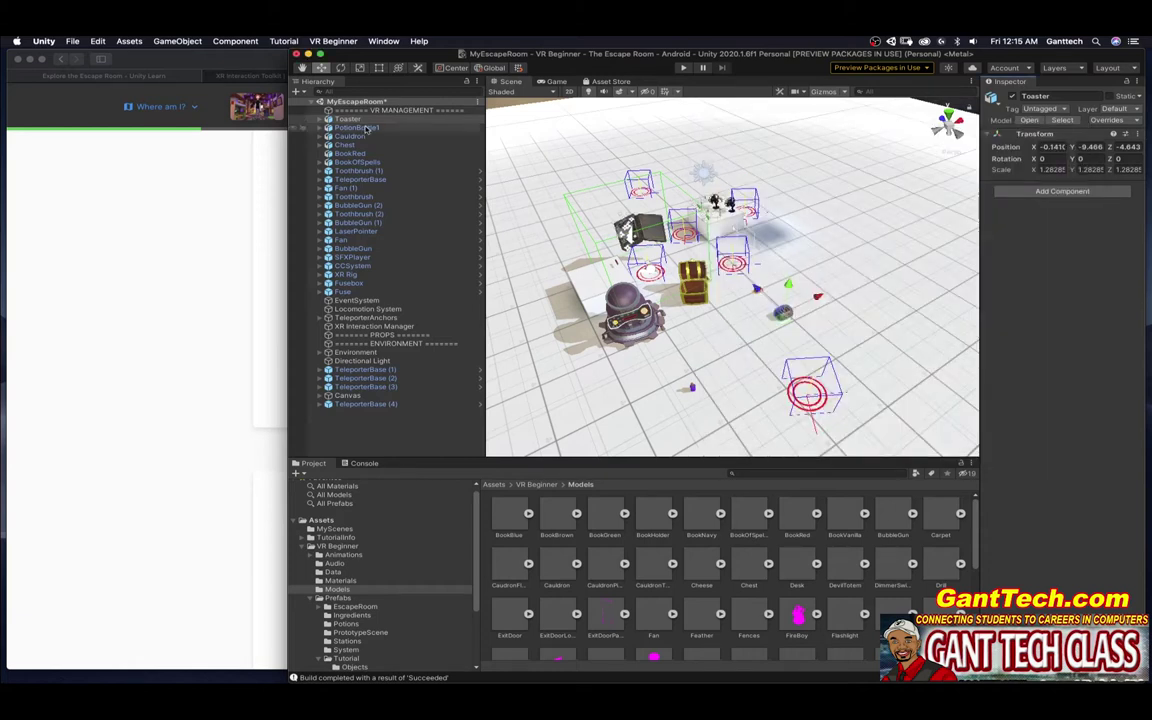
Browse the Project window to Assets > VR Beginner > Scenes > Final
left_click(73, 41)
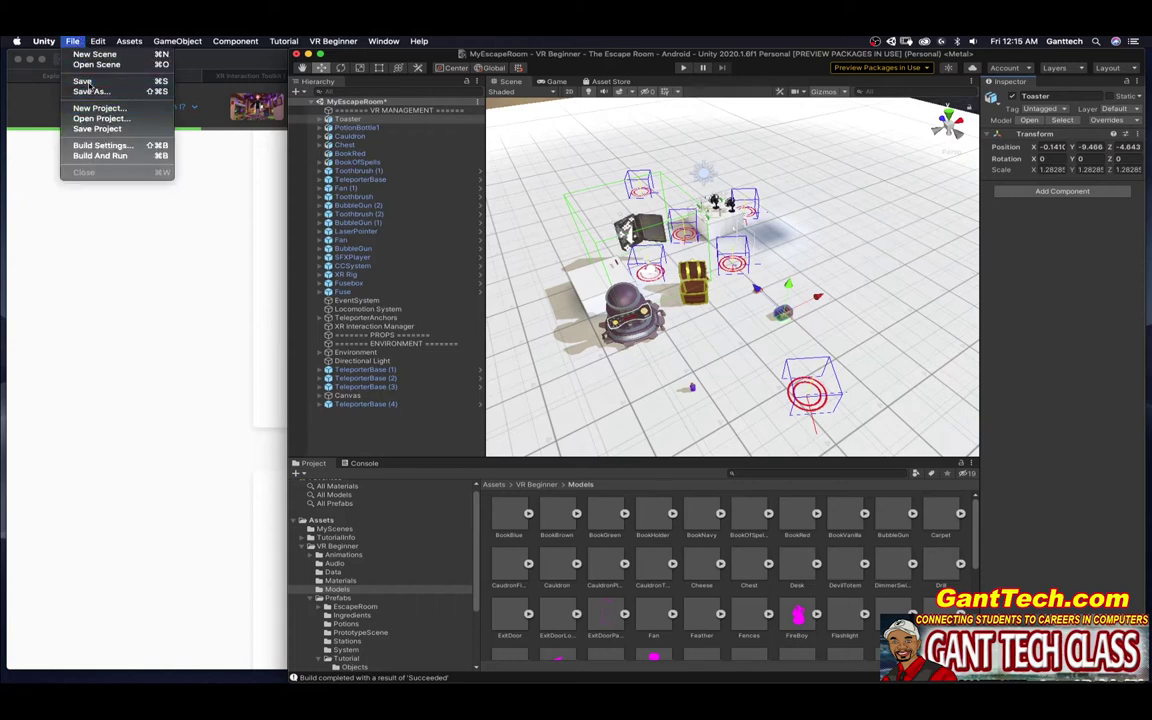
left_click(445, 522)
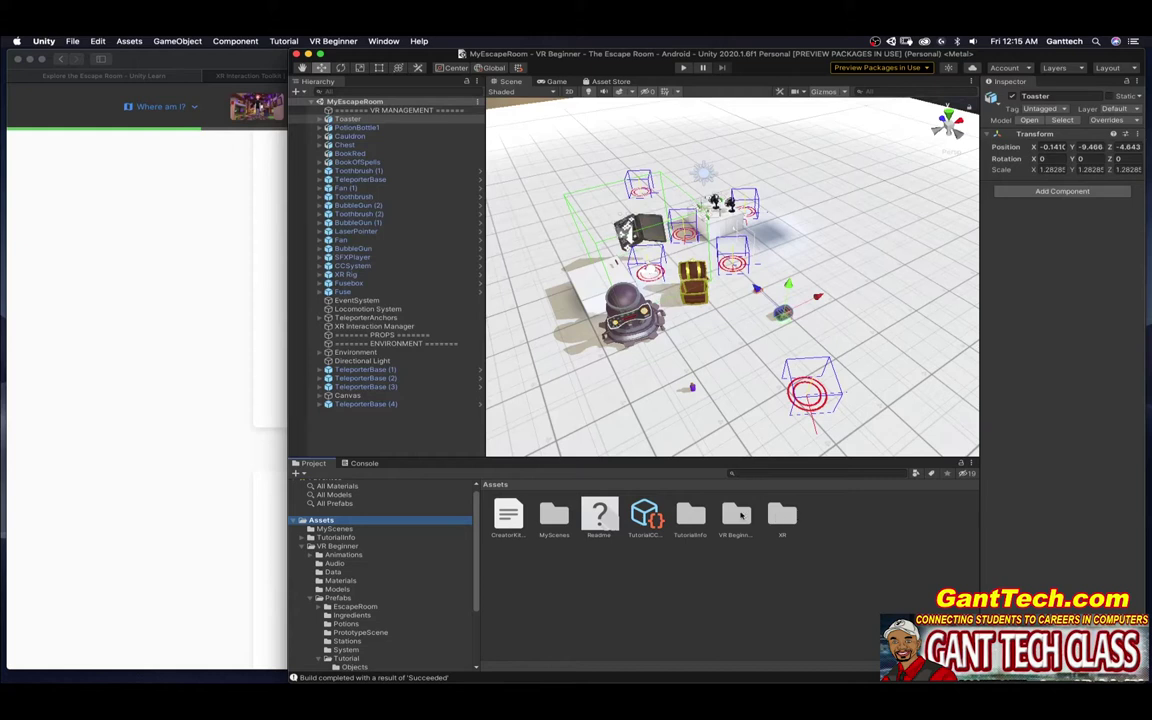
double_click(736, 515)
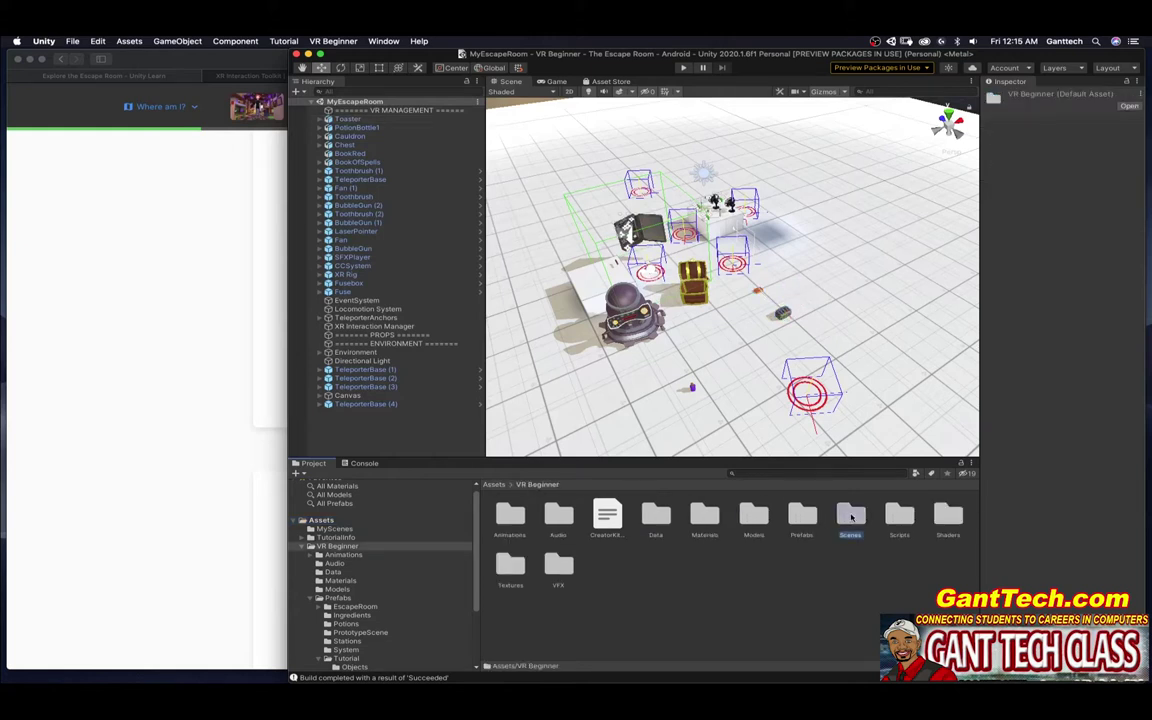
double_click(850, 515)
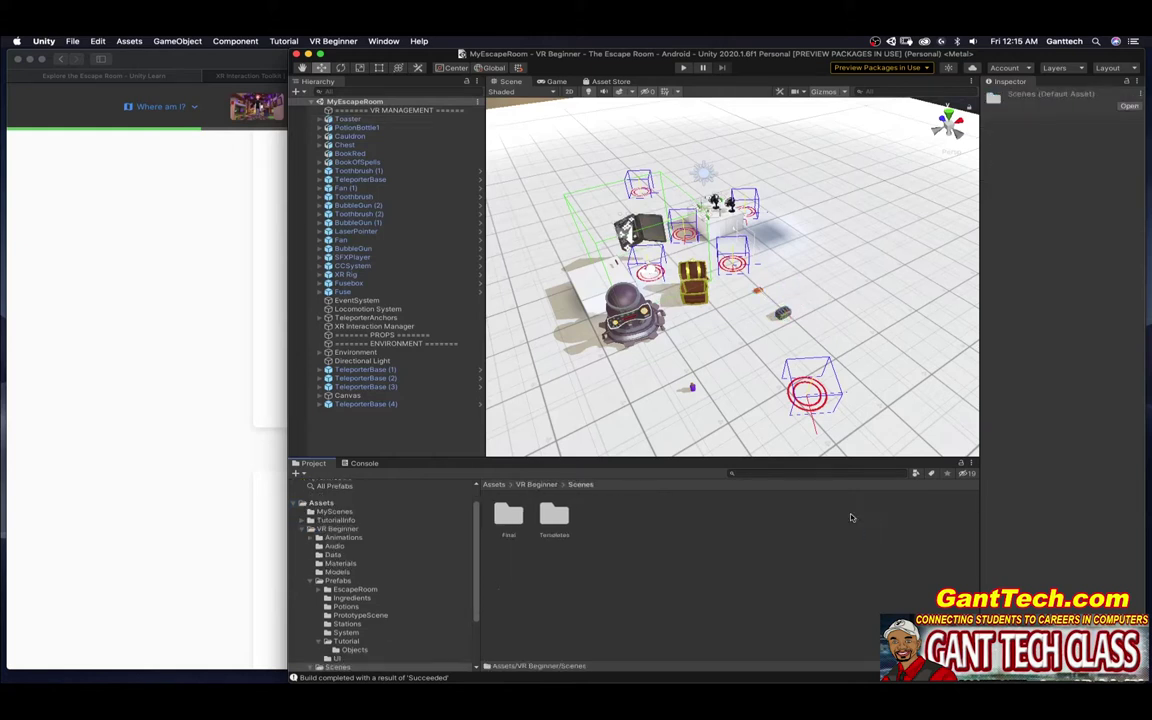
double_click(508, 515)
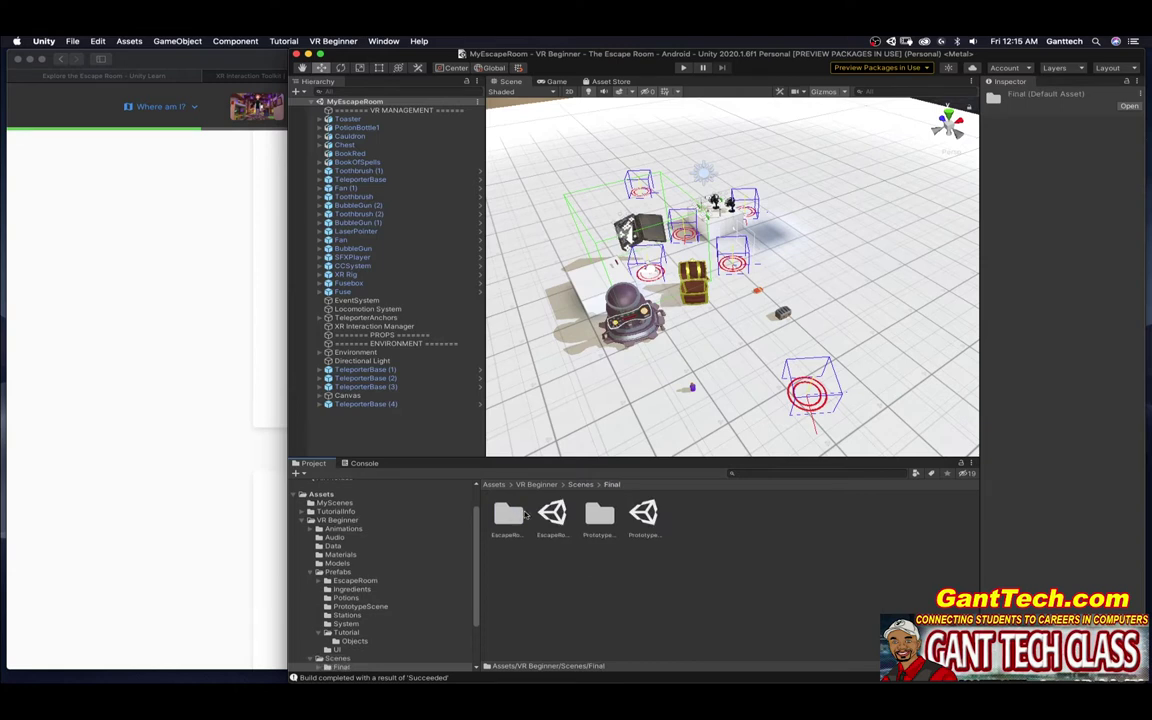
Open the final EscapeRoom scene and orbit the Scene view around the room
left_click(553, 513)
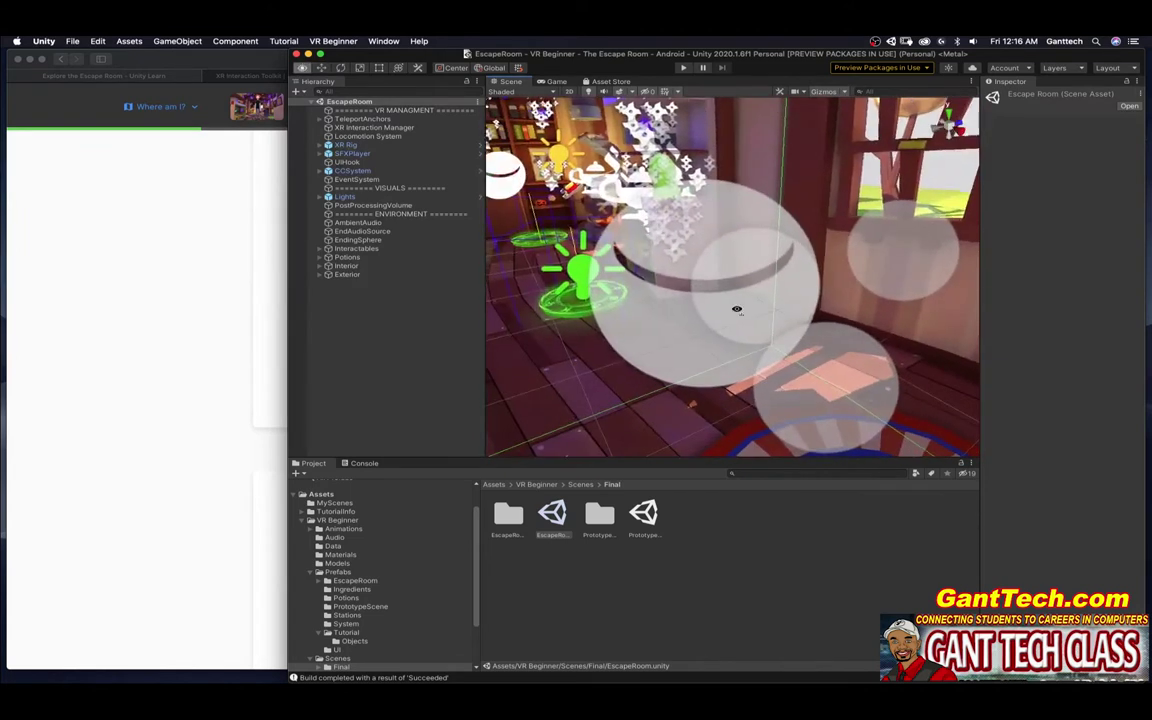
right_click_drag(597, 300, 900, 334)
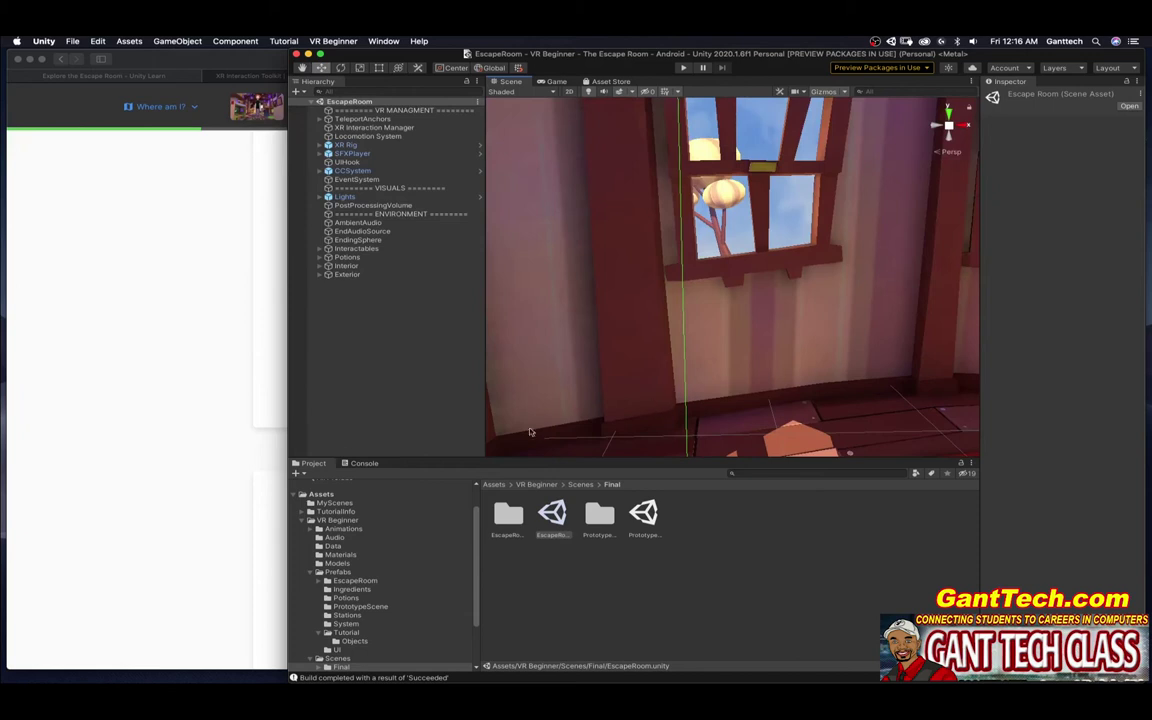
Glance over the tutorial page, then return to the Unity editor
left_click(215, 410)
scroll(481, 414, "down", 1)
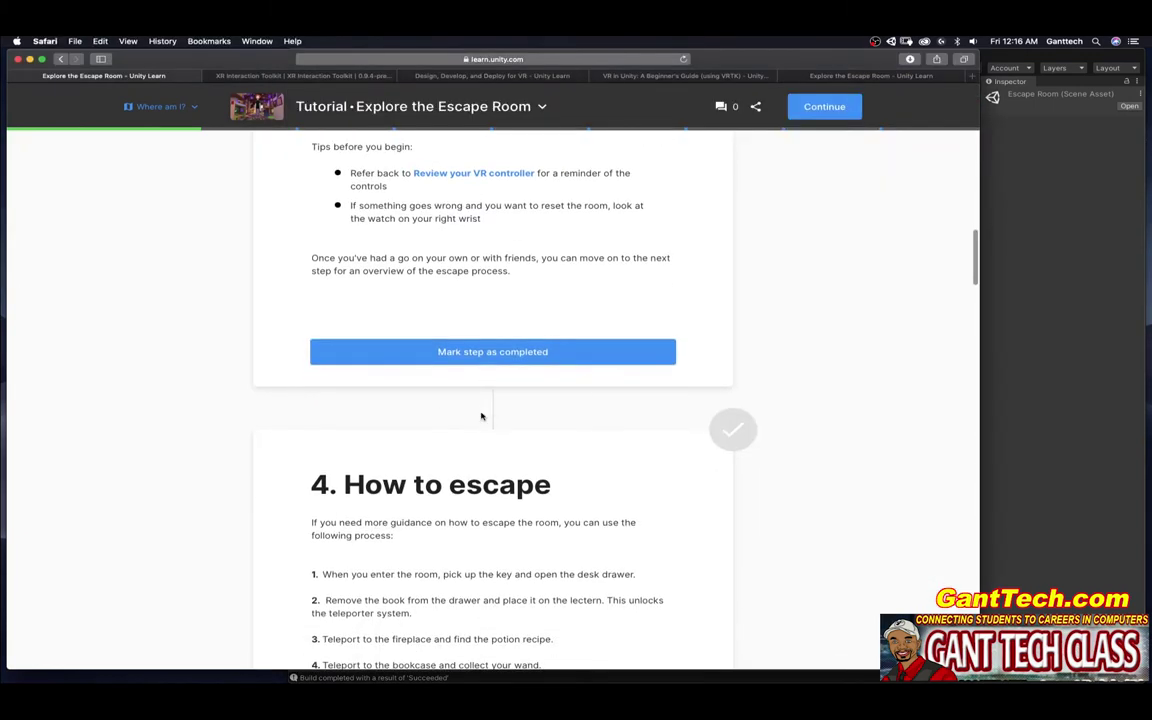
scroll(481, 416, "up", 3)
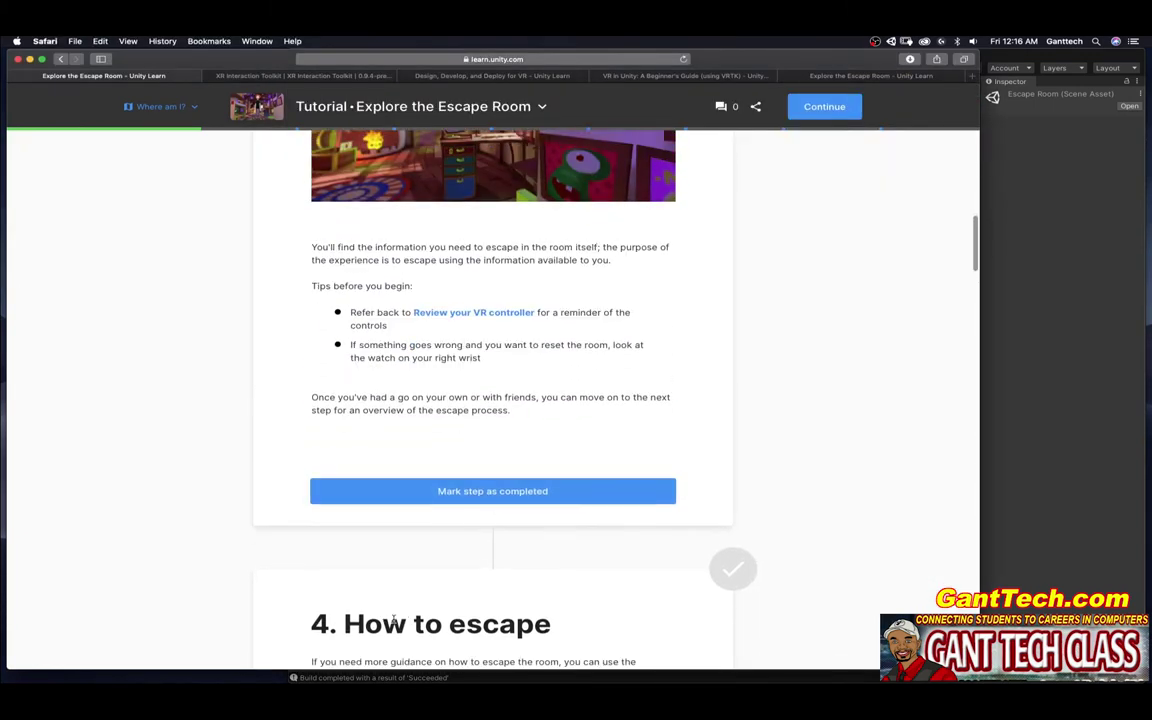
key("super+Tab")
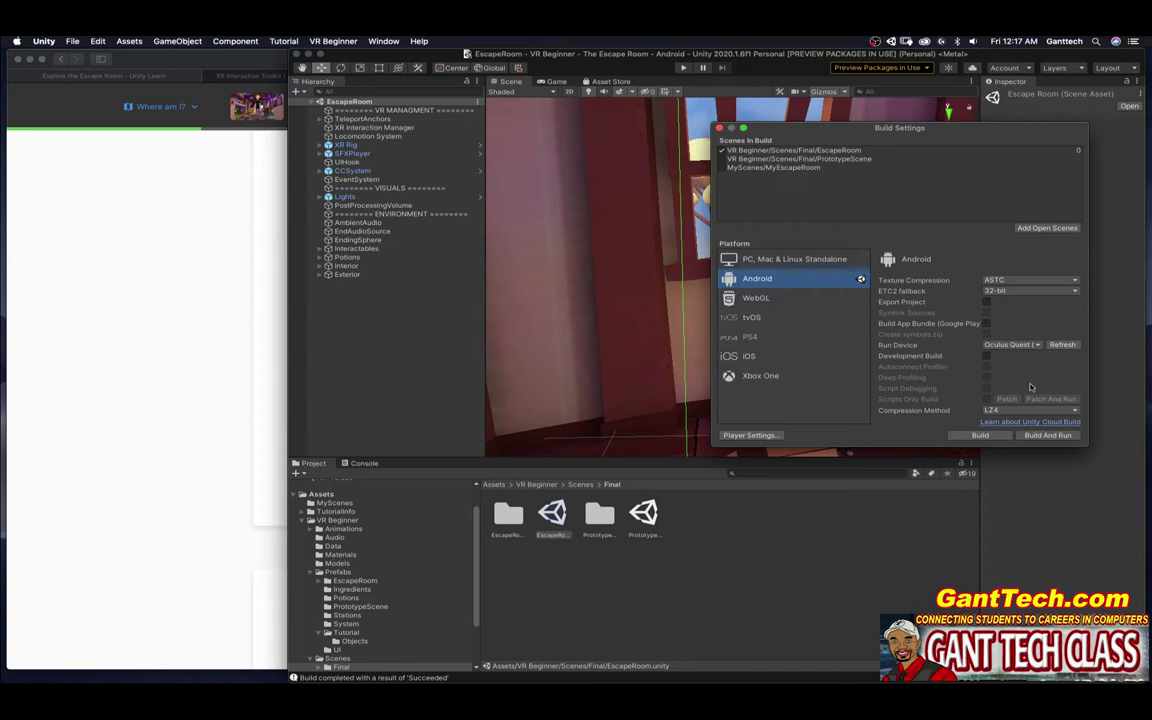
Choose Build And Run and delete 'Prototype' from the build's file name
left_click(1047, 435)
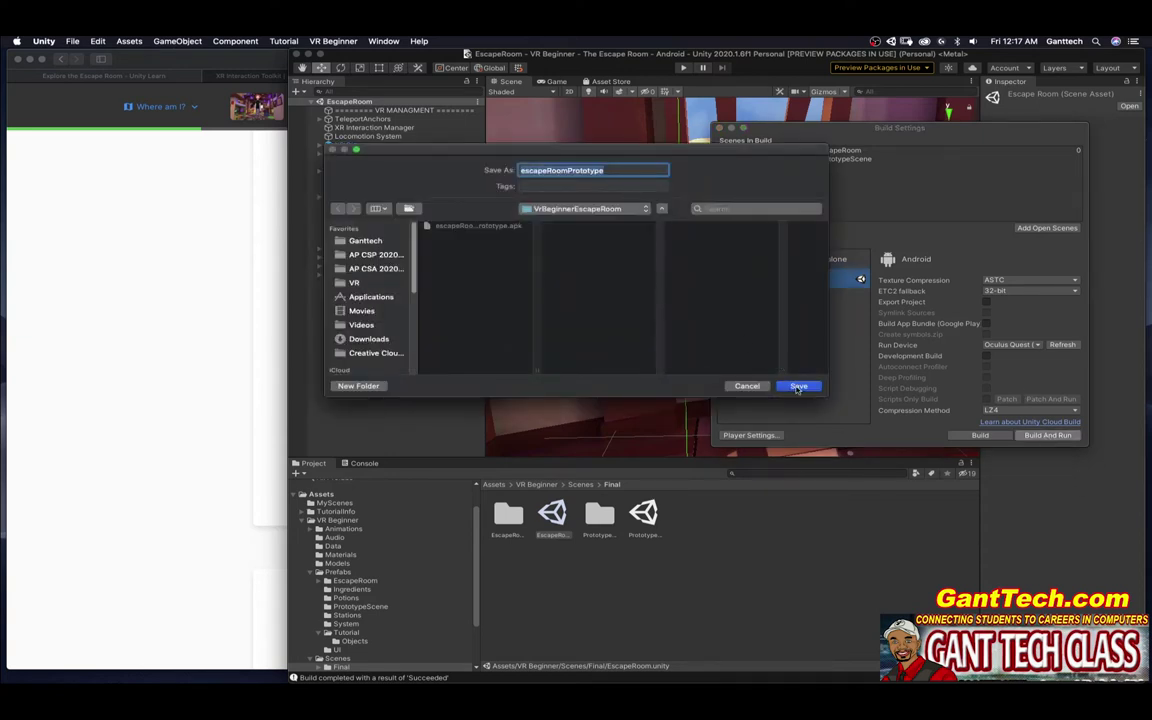
left_click(578, 170)
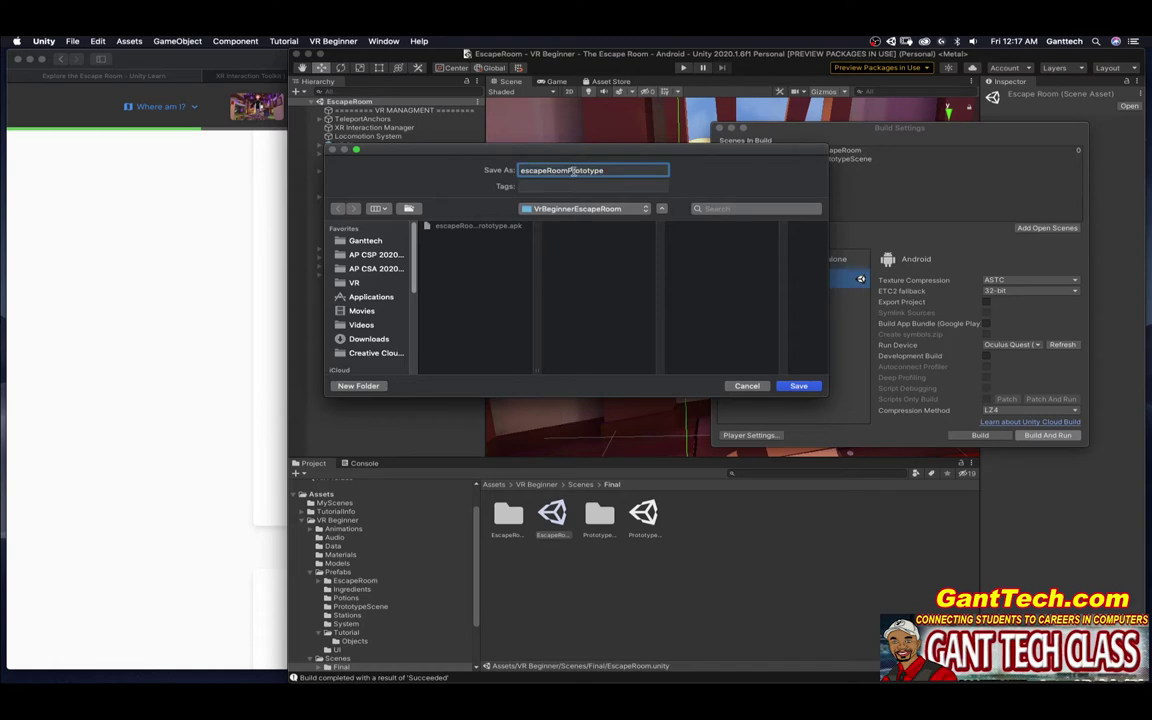
key("BackSpace")
Name the build escapeRoomGame and save it to build and run on the Quest
type("Game")
left_click(810, 388)
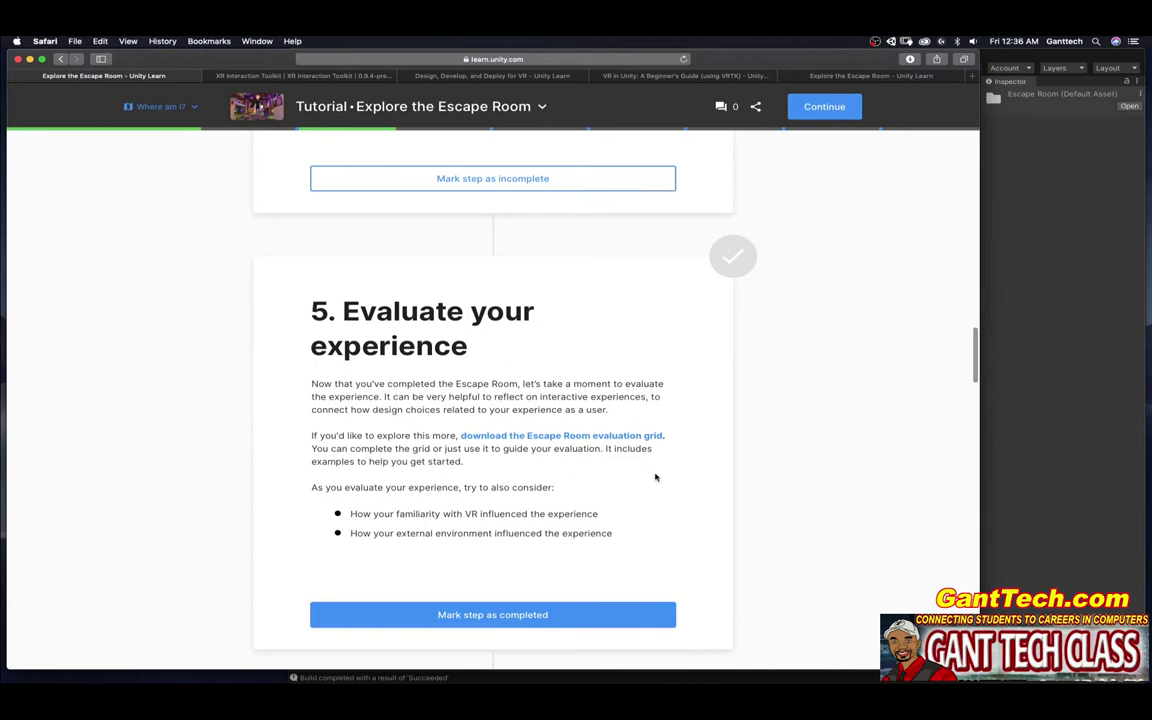
scroll(656, 477, "down", 1)
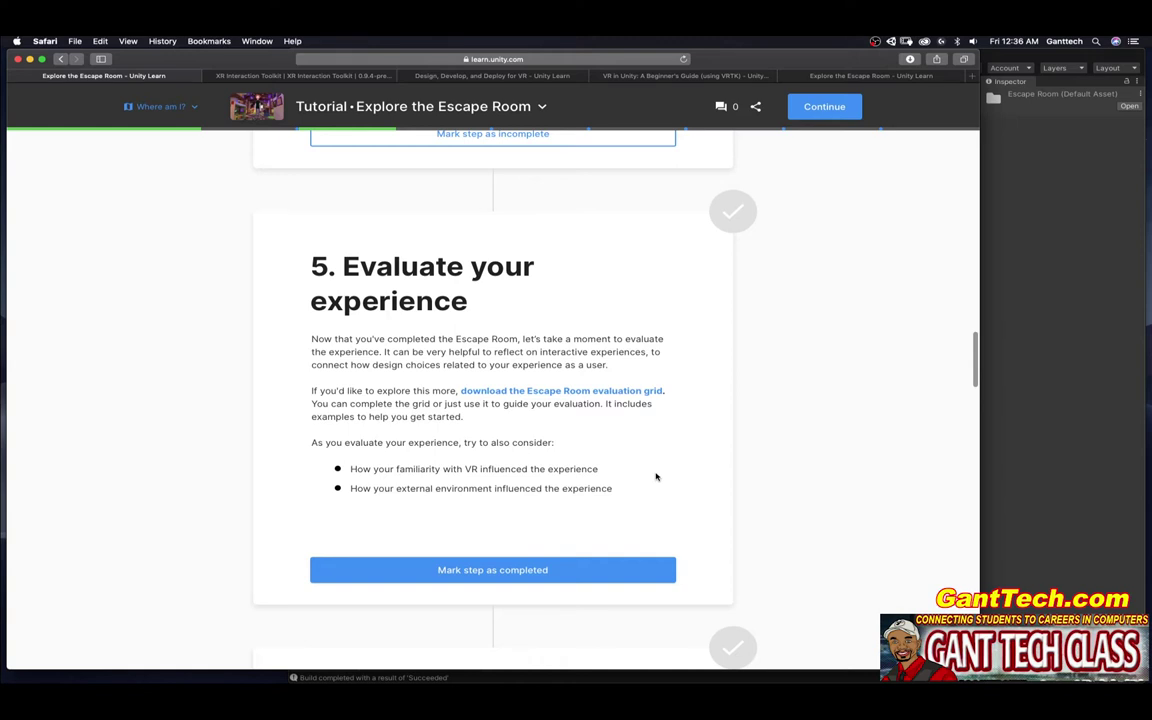
Scroll to step 5, Evaluate your experience, and download the Escape Room evaluation grid
left_click(603, 391, "super")
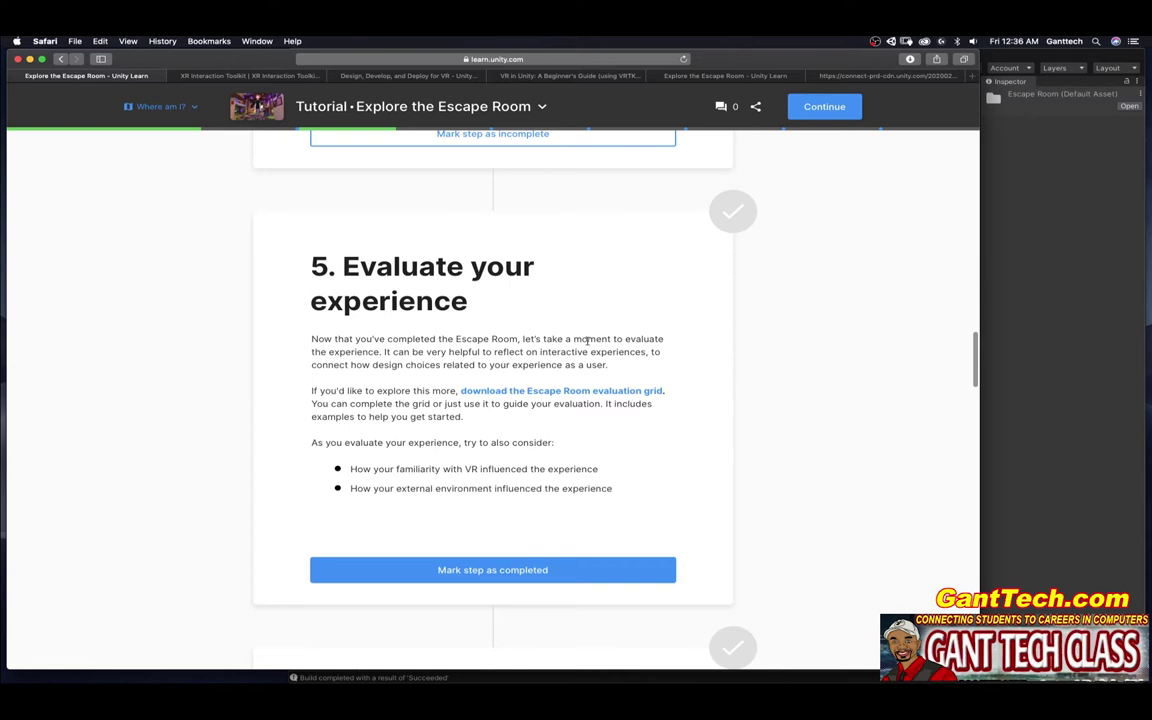
View the evaluation grid PDF in its tab, then return to the tutorial tab
left_click(886, 75)
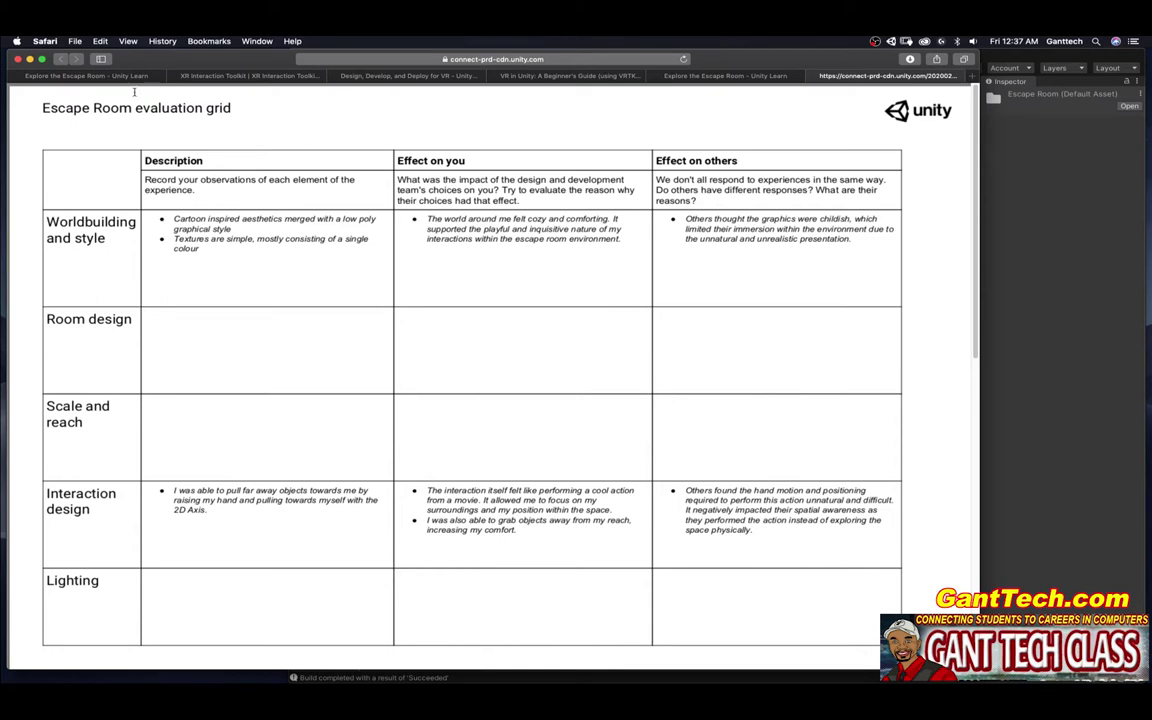
left_click(104, 76)
Mark step 5 completed and scroll down to step 6, Technical scoping
left_click(530, 498)
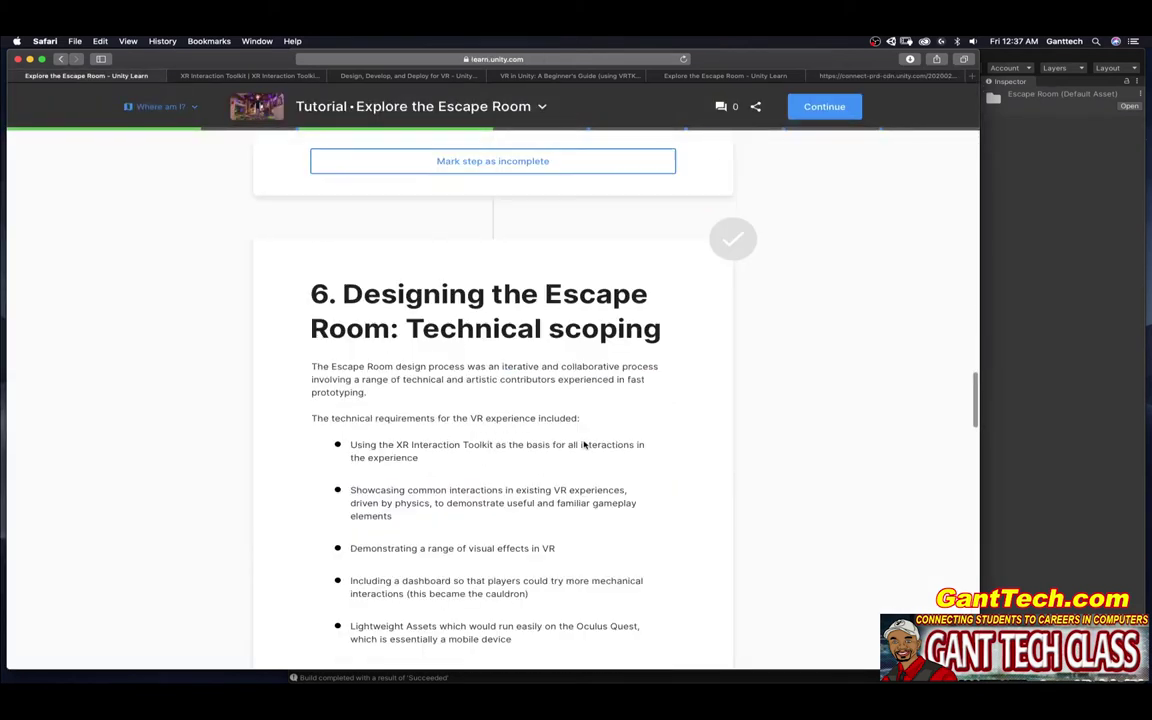
scroll(584, 444, "down", 2)
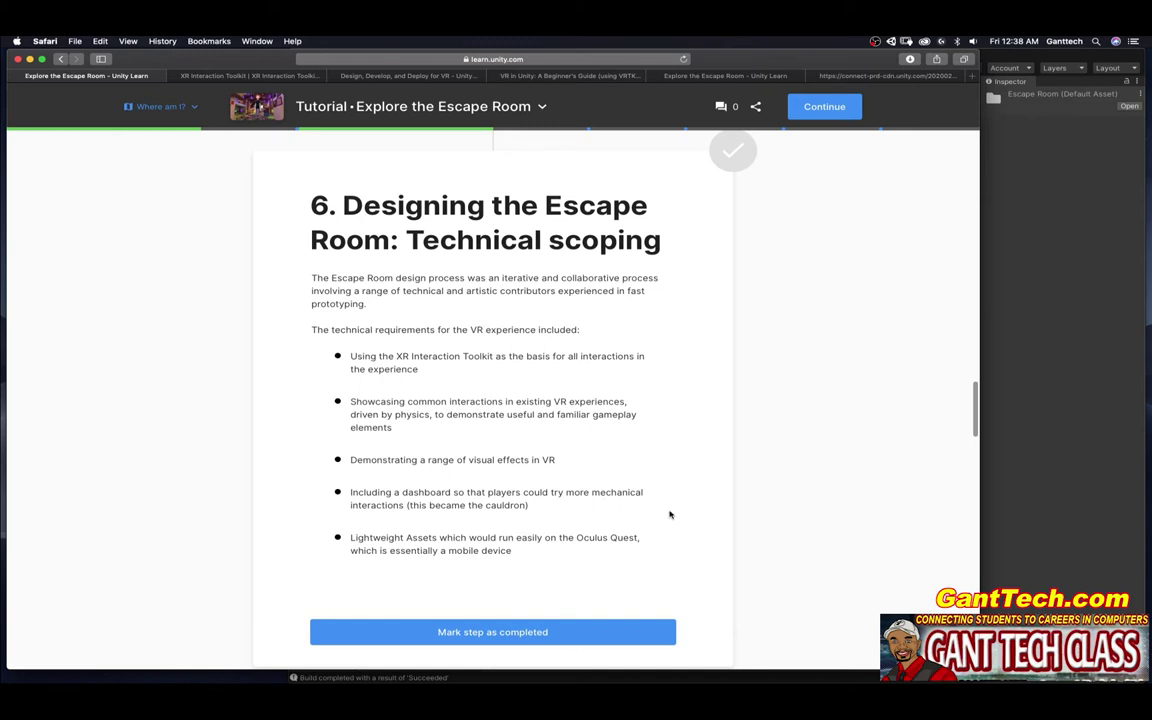
Mark Technical scoping complete and scroll to step 7's low-poly, Shader Graph and VFX Graph requirements
scroll(518, 540, "down", 3)
left_click(518, 540)
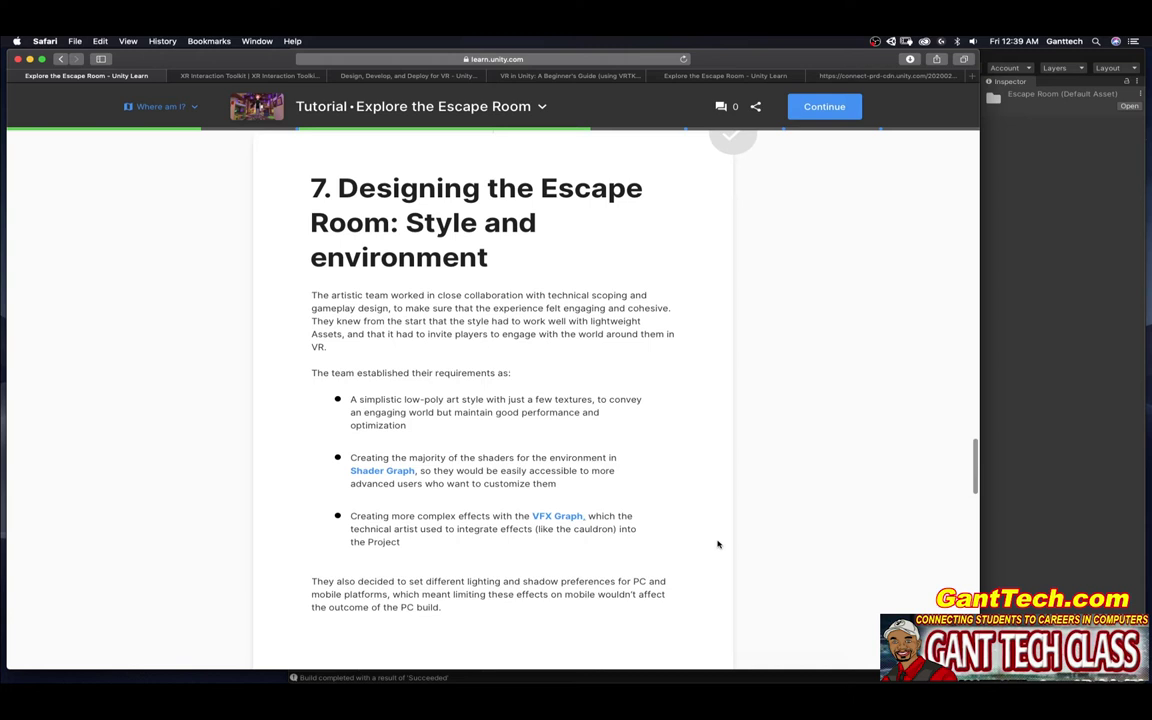
left_click_drag(972, 462, 972, 477)
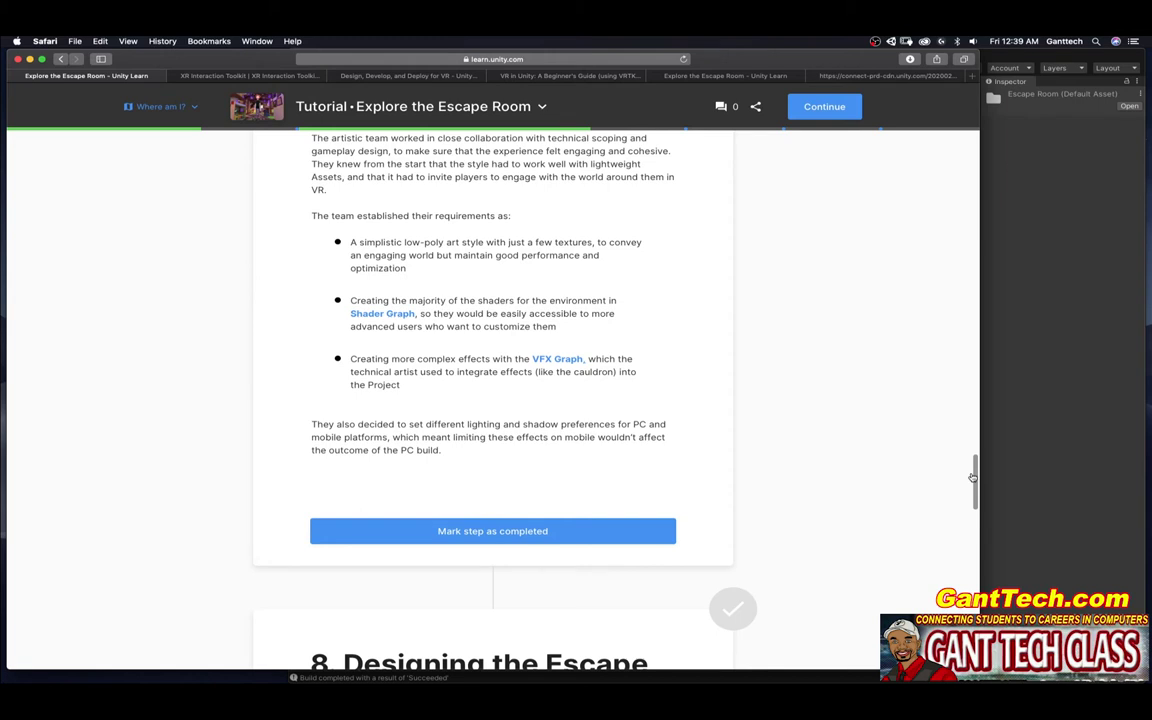
scroll(695, 486, "down", 1)
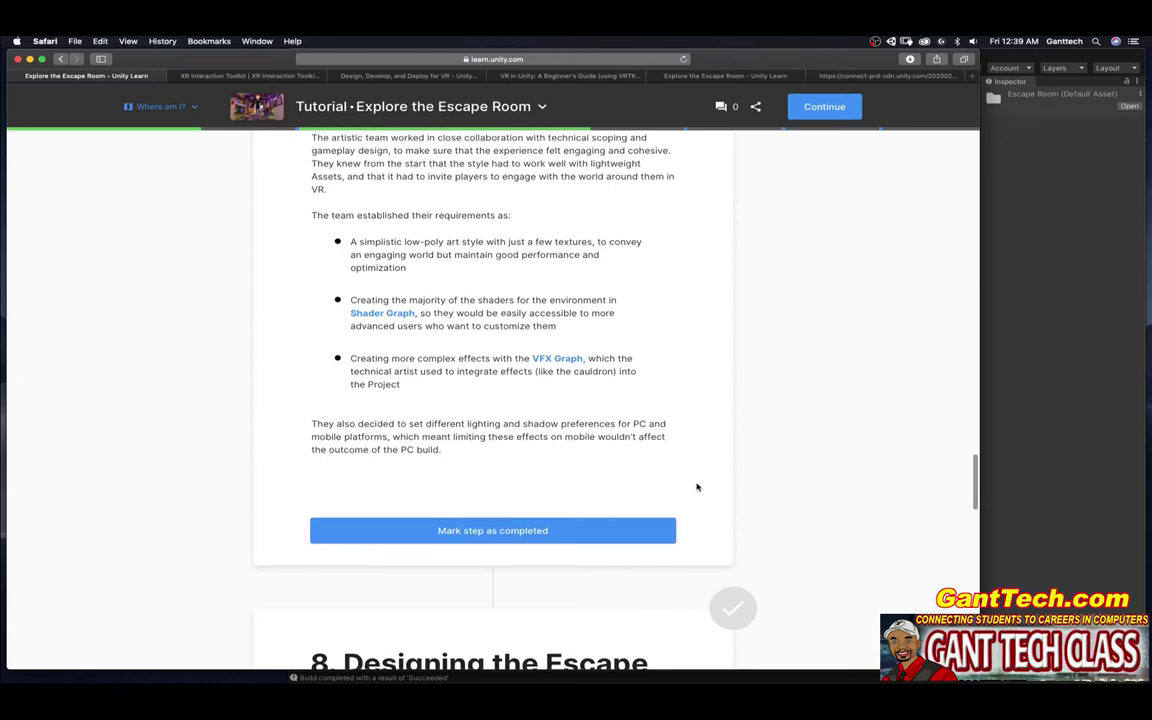
Mark step 7, Style and environment, as completed
left_click(472, 536)
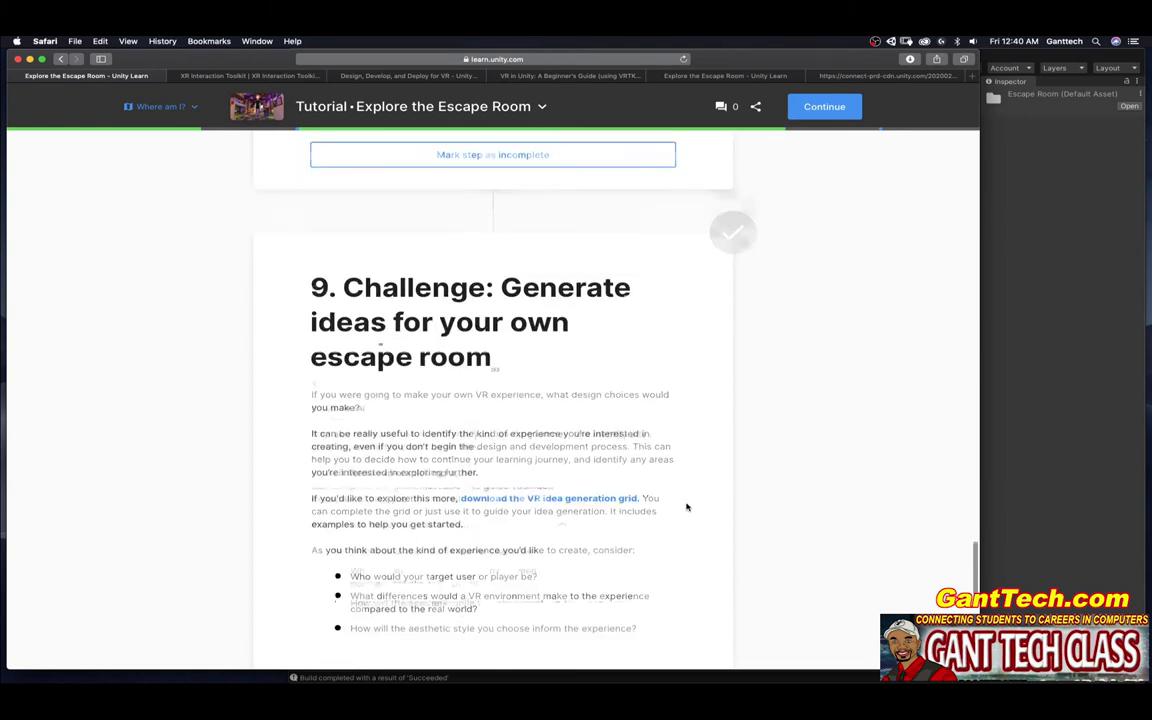
Open the VR idea generation grid in a new tab and mark step 9, the Challenge, completed
scroll(686, 505, "down", 5)
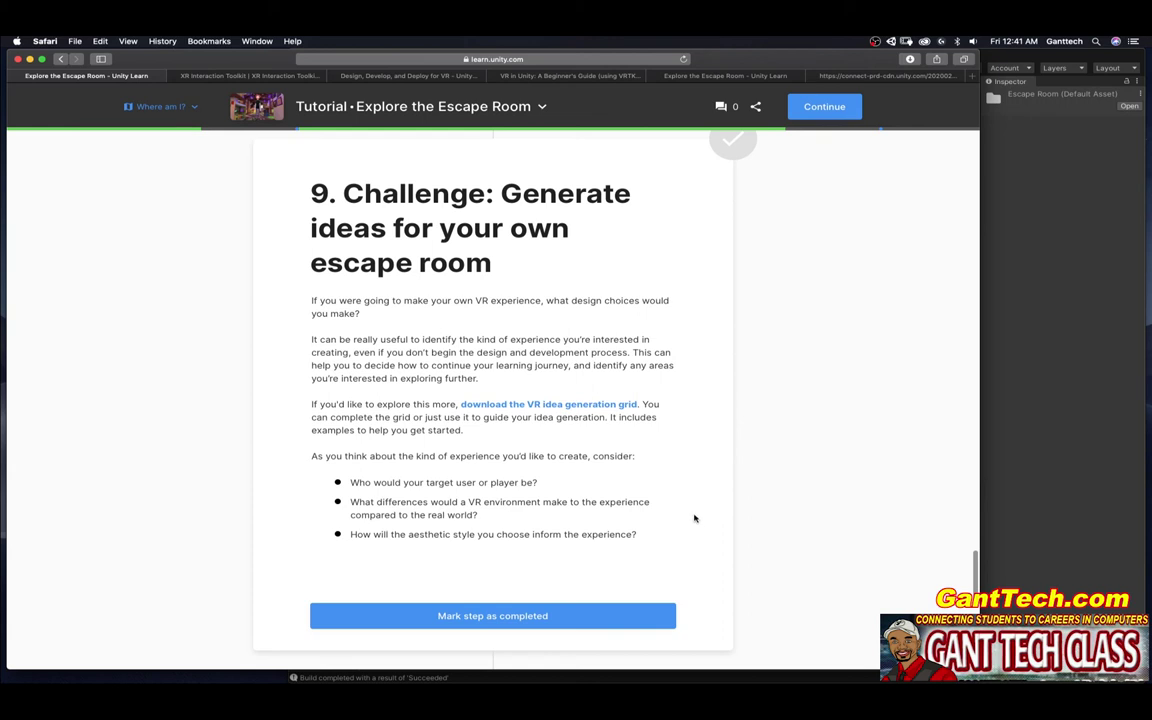
left_click(610, 405)
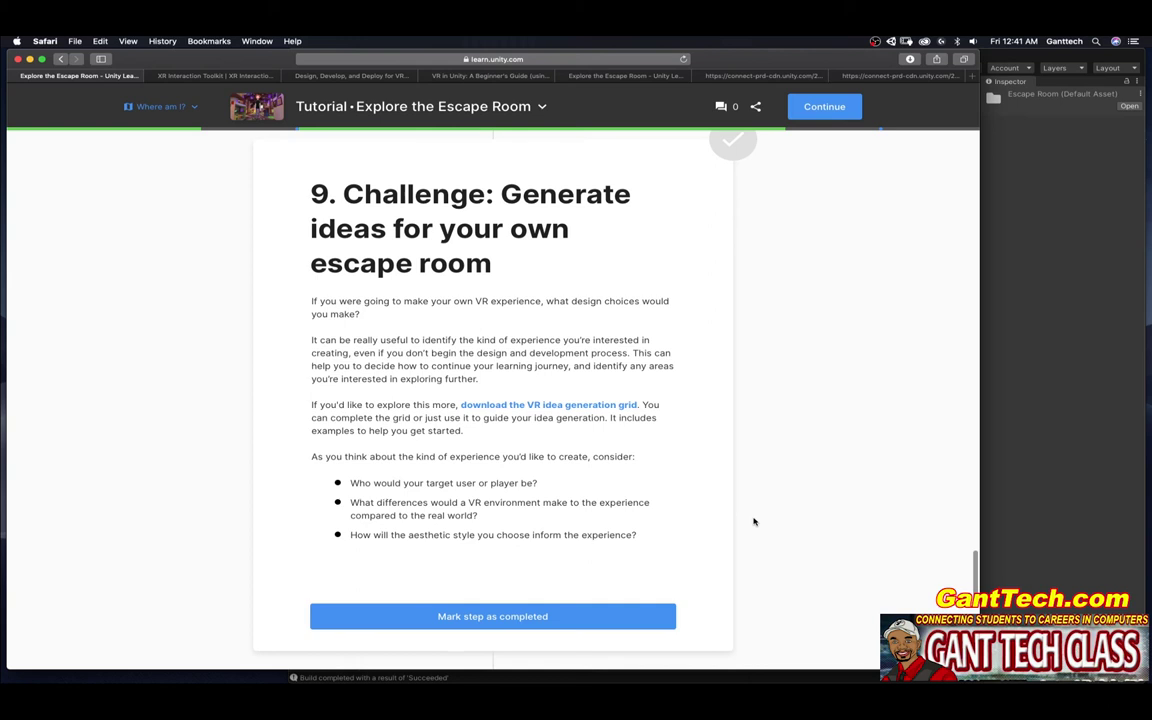
left_click(487, 616)
View the idea generation grid PDF, then return to the tutorial at step 10, Summary
key("ctrl+shift+Tab")
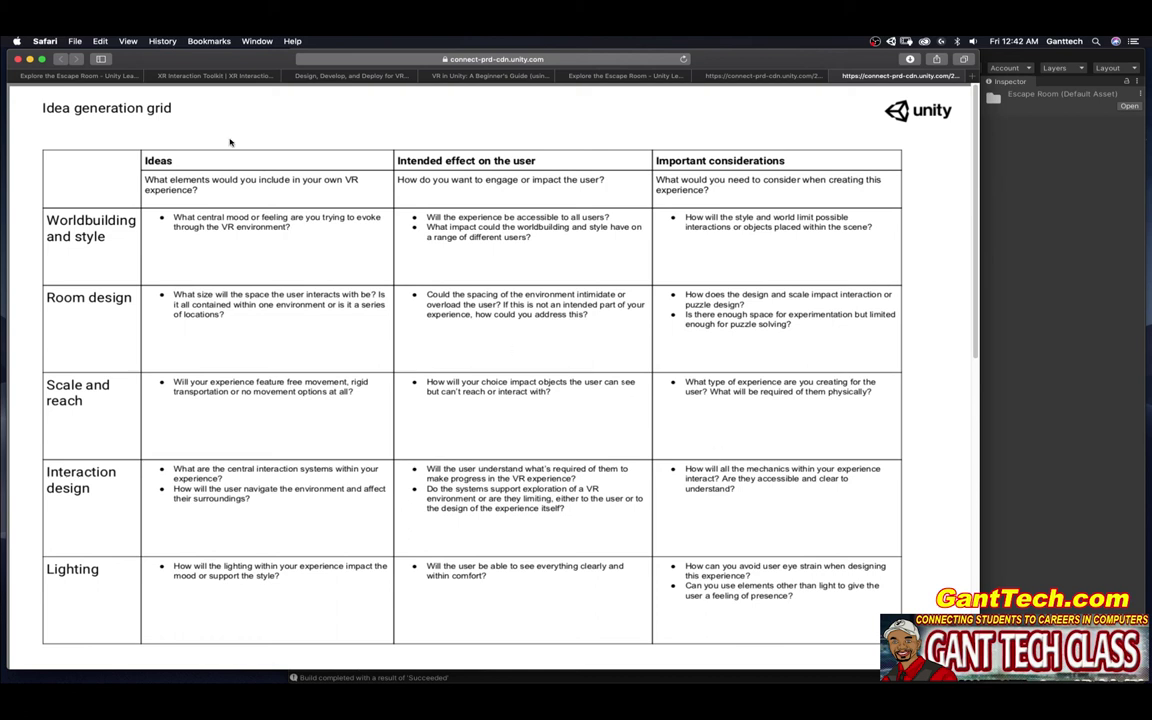
left_click(122, 77)
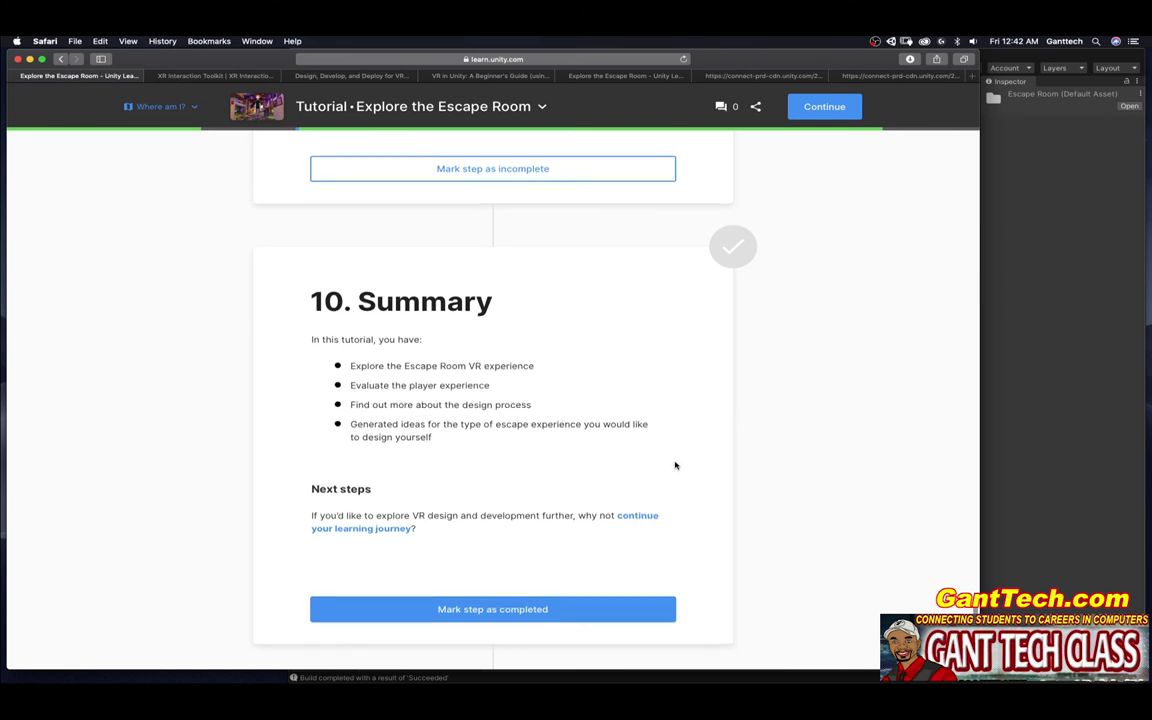
Open the Next steps tutorial in a background tab and mark step 10, Summary, completed
scroll(675, 465, "down", 1)
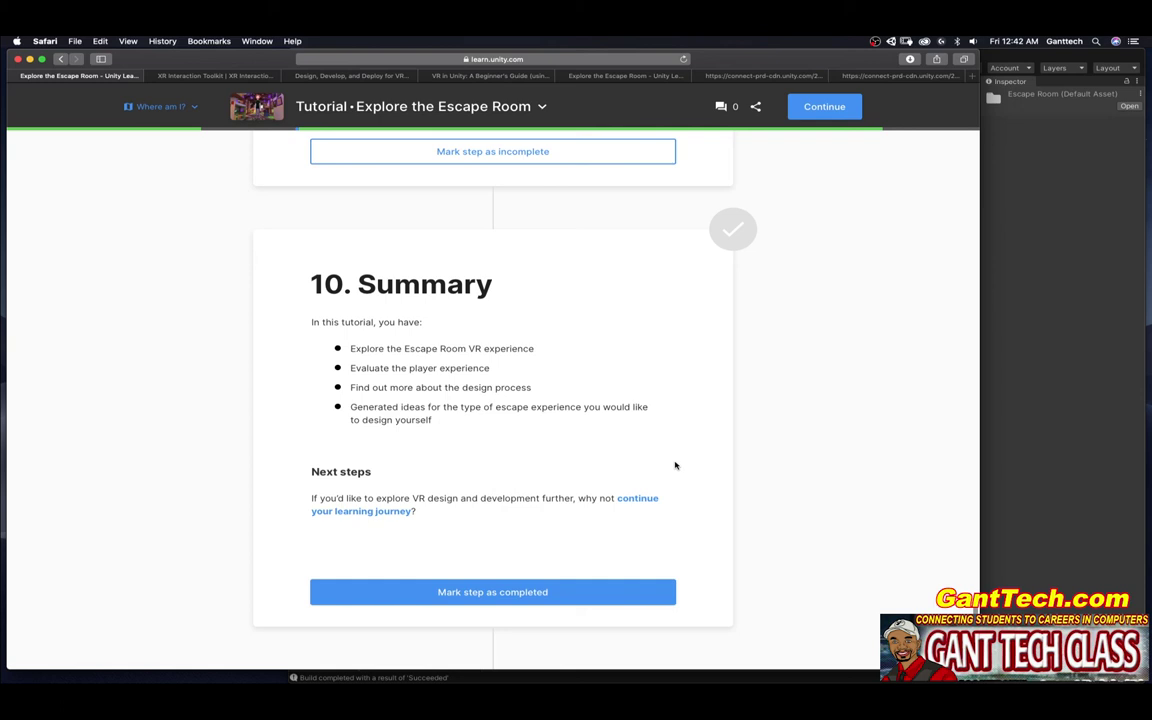
left_click(633, 502, "super")
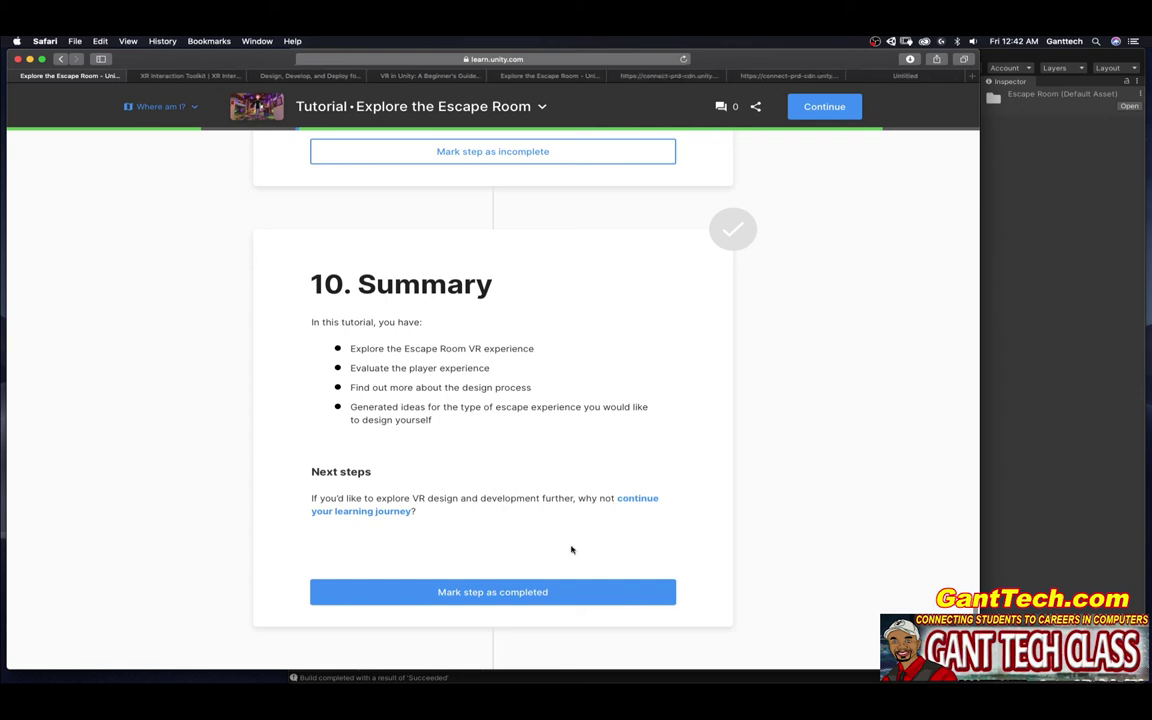
left_click(479, 593)
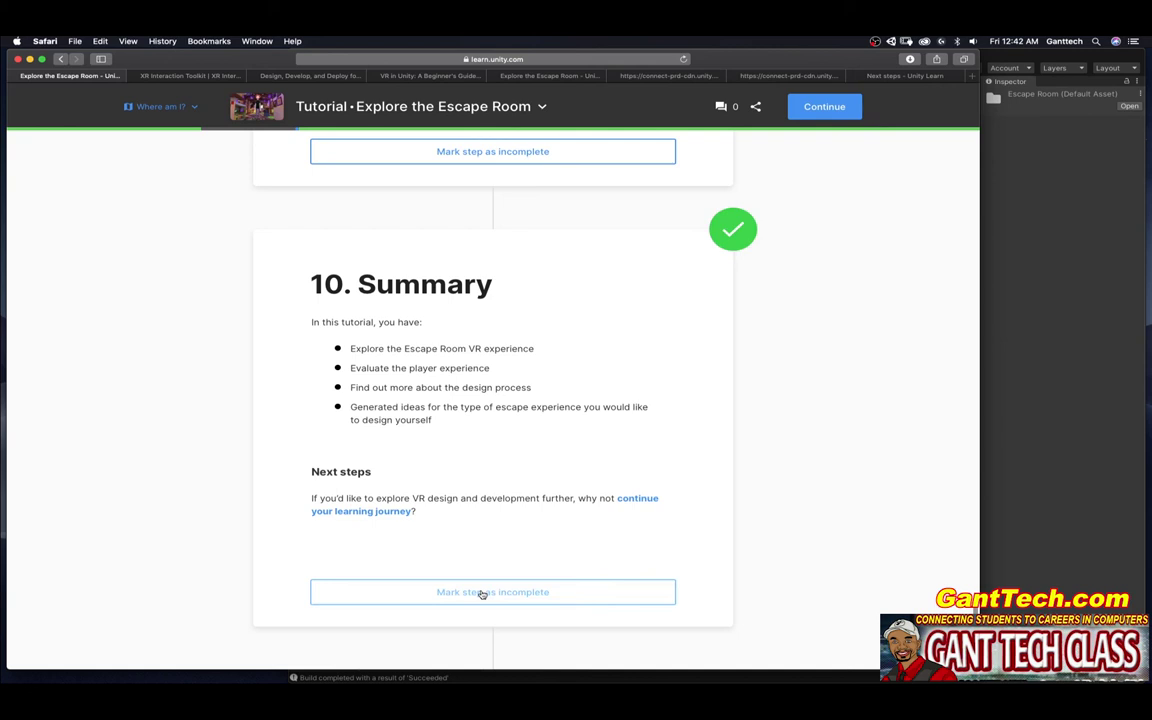
scroll(514, 570, "down", 3)
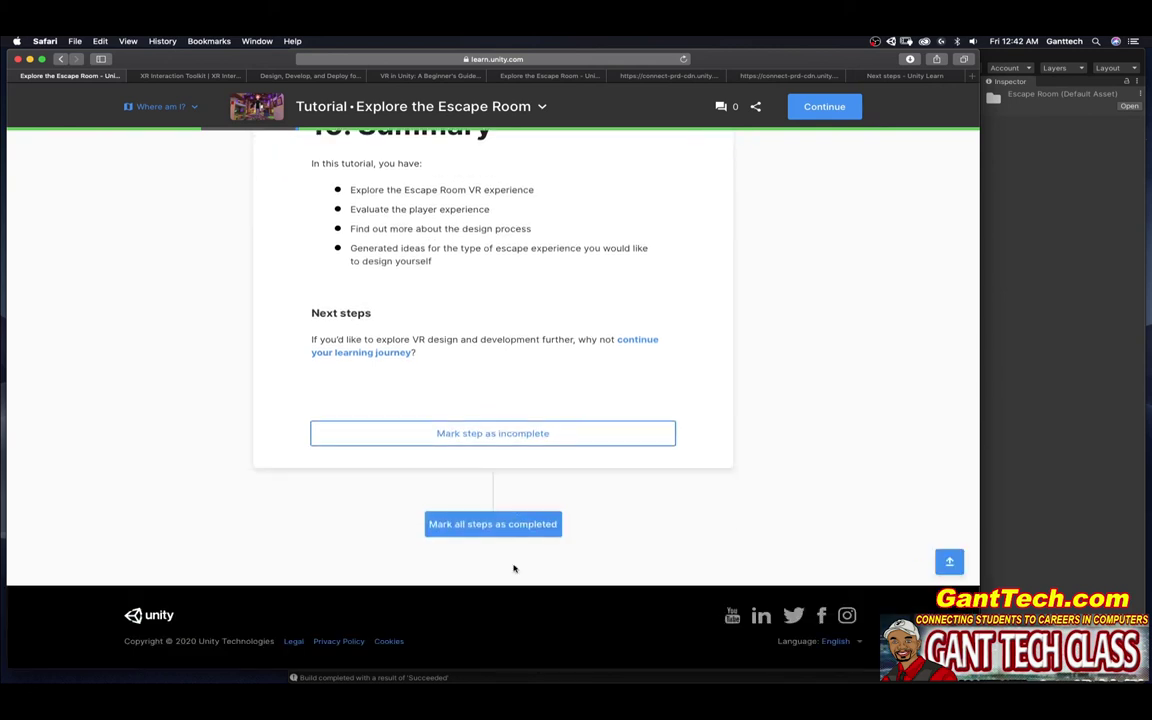
scroll(501, 550, "up", 15)
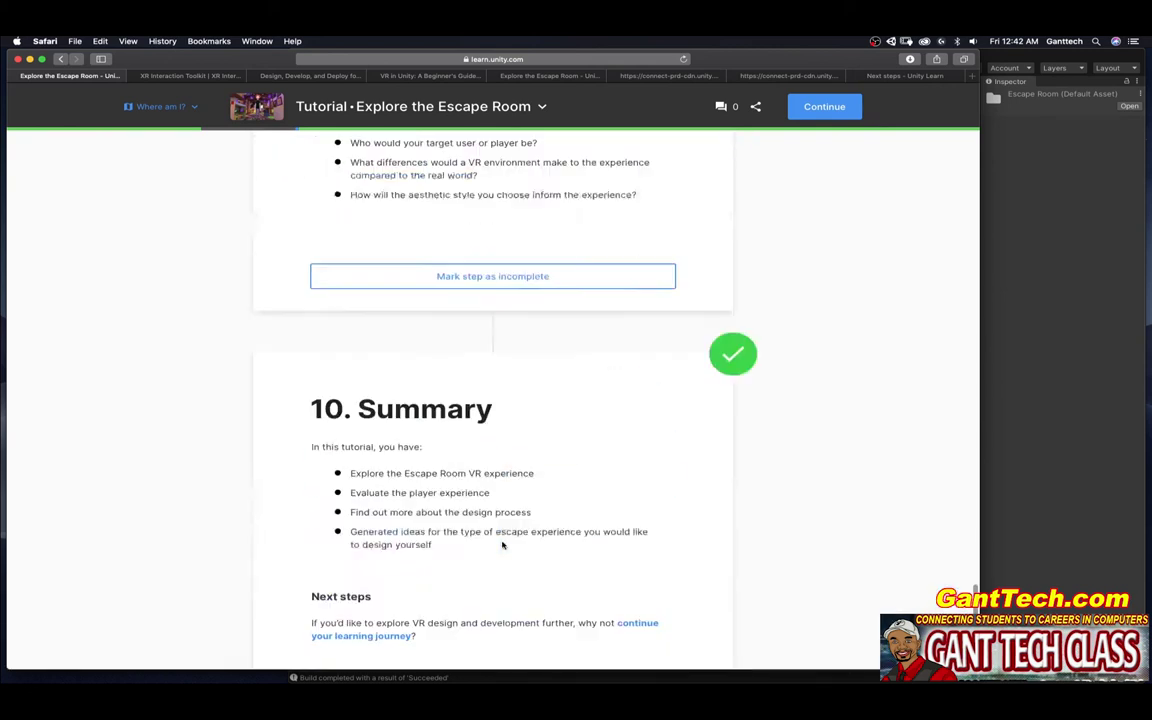
scroll(380, 440, "up", 20)
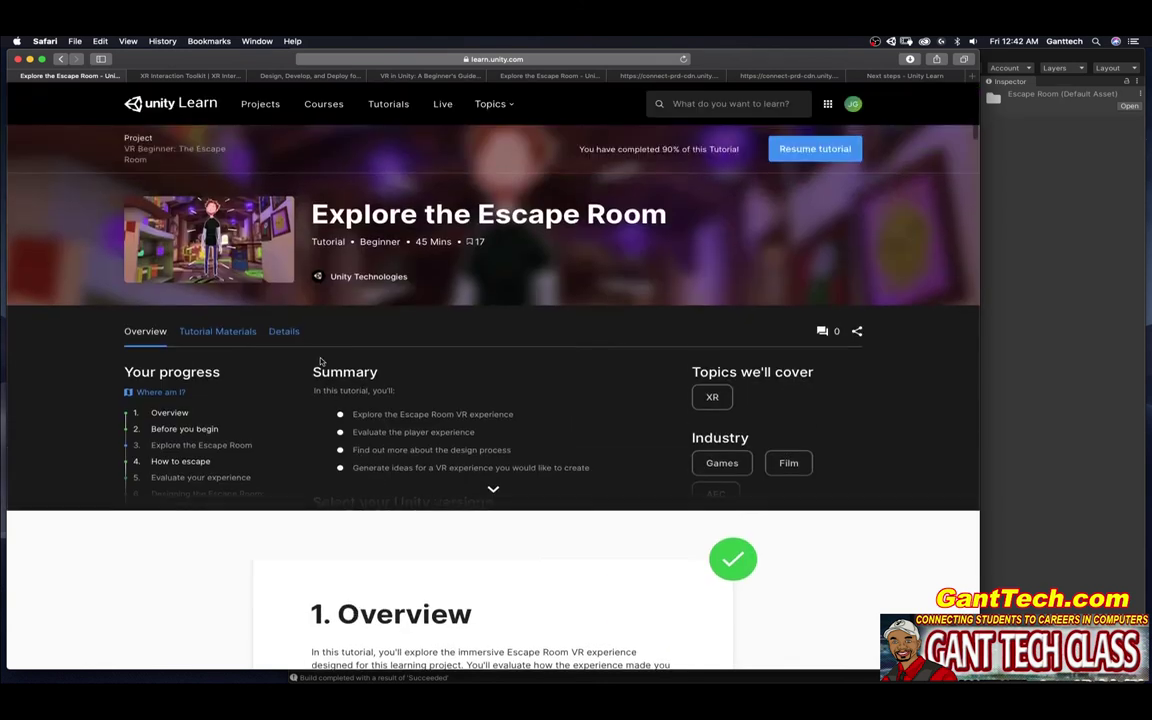
Reopen Explore the Escape Room from the VR Beginner project page and mark step 3 completed
left_click(187, 153)
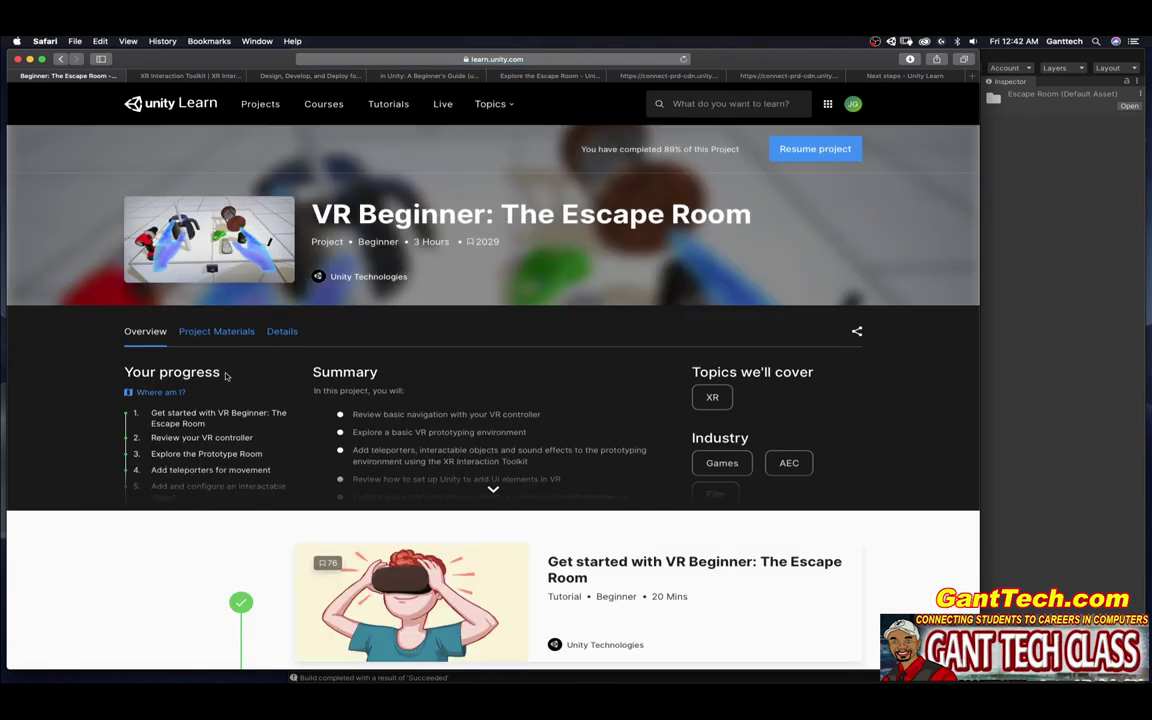
scroll(221, 386, "down", 20)
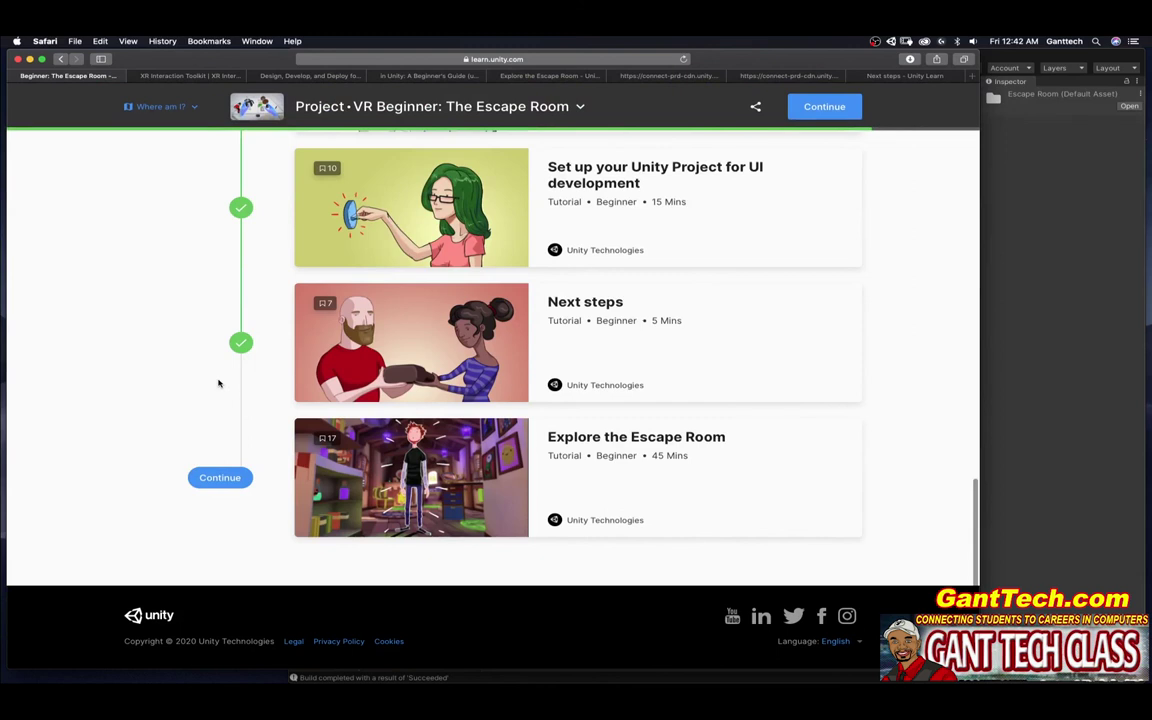
left_click(240, 472)
scroll(245, 464, "down", 15)
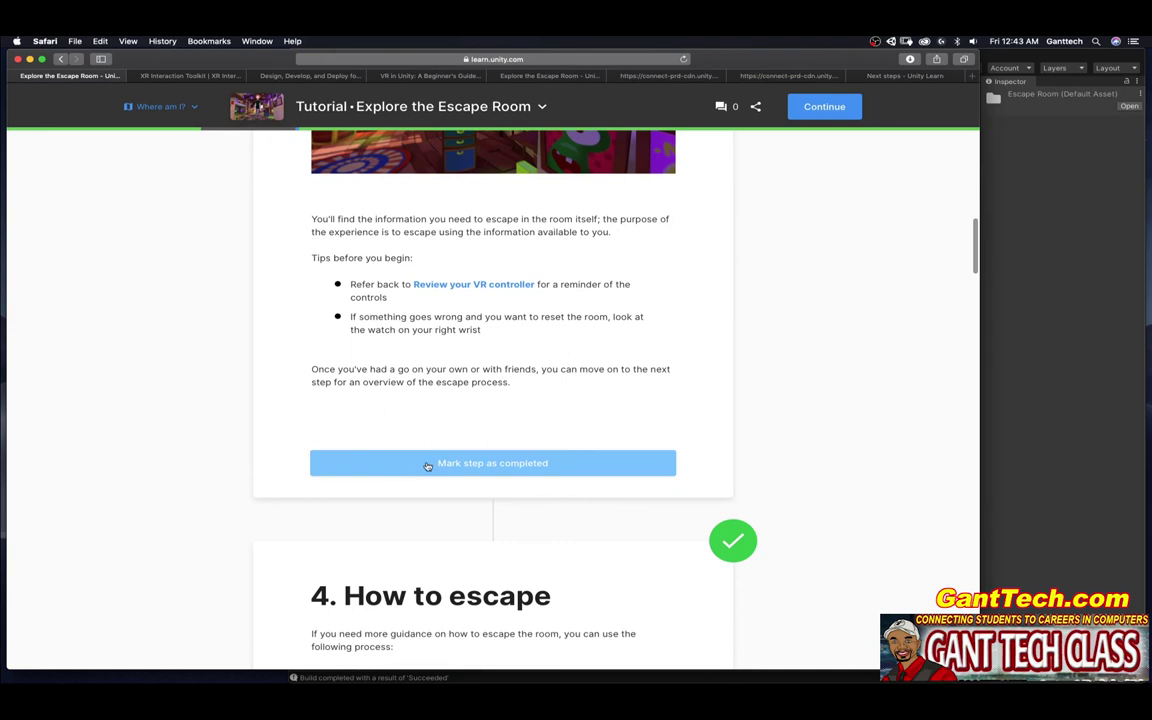
left_click(429, 463)
Re-mark the Summary step as completed and return to the VR Beginner: The Escape Room project page
scroll(469, 443, "down", 20)
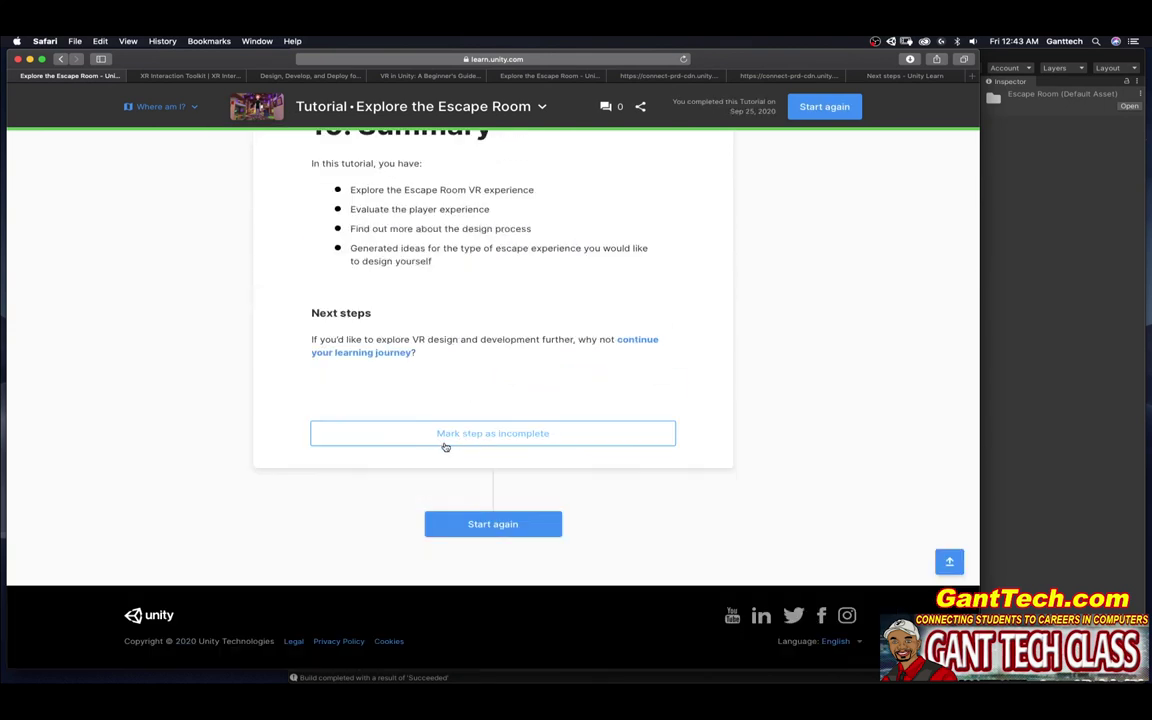
left_click(446, 437)
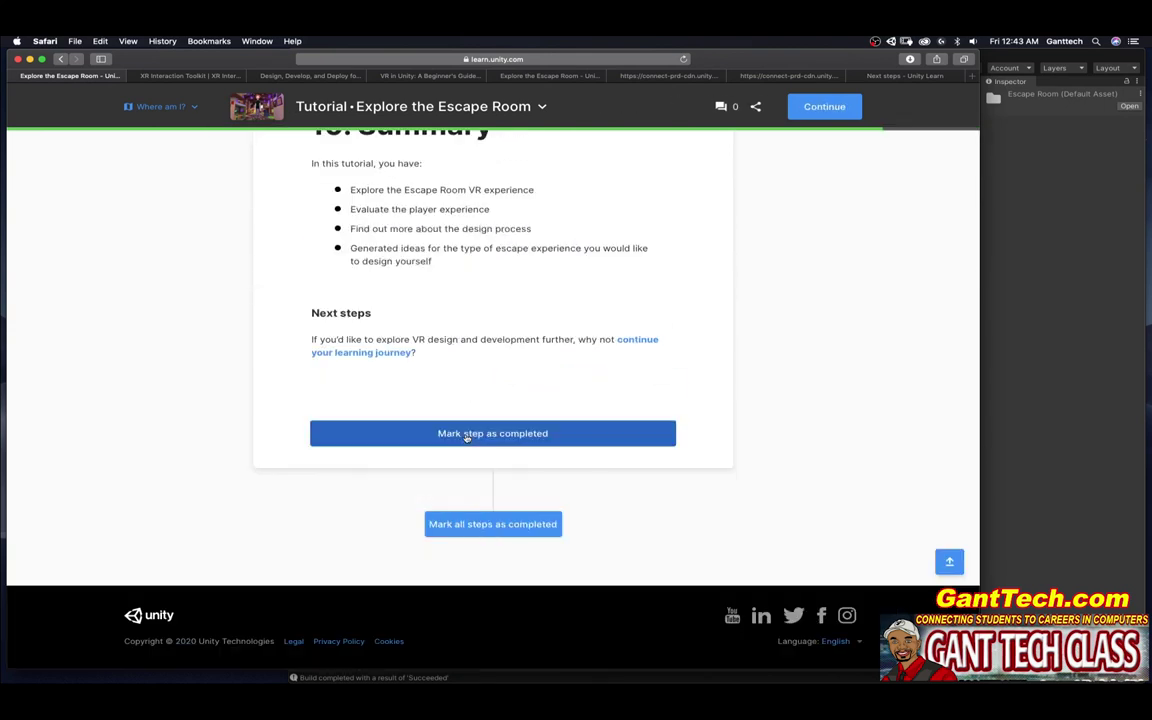
left_click(460, 436)
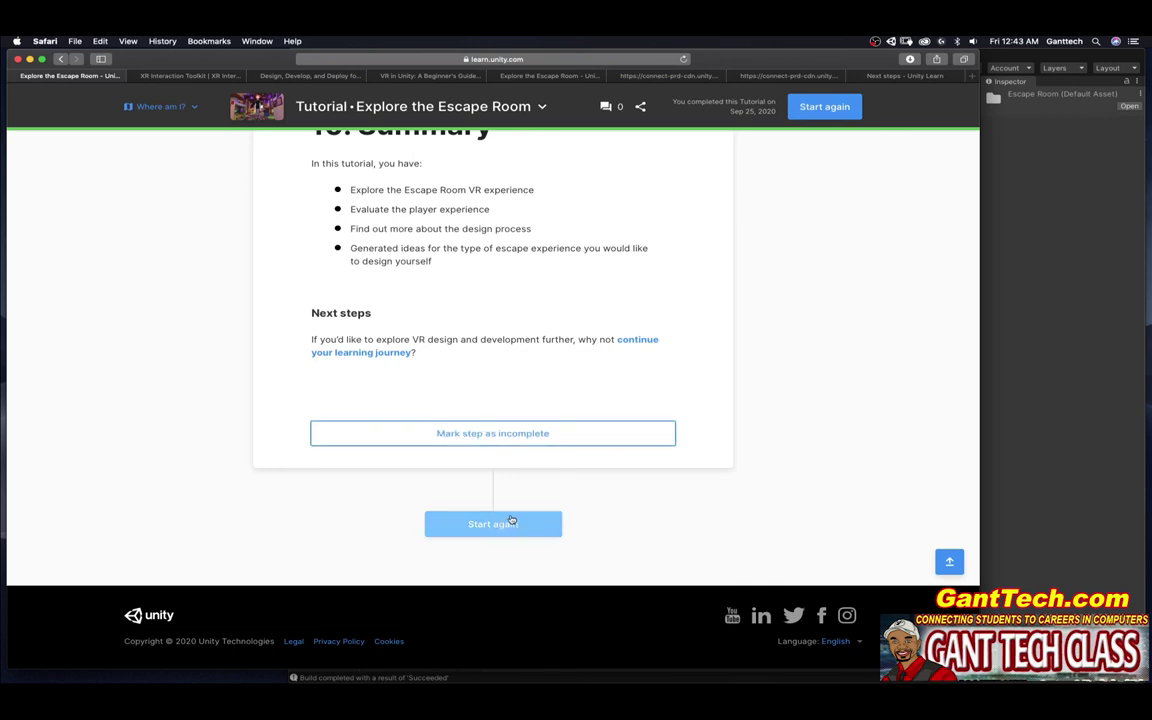
scroll(445, 466, "up", 15)
scroll(435, 465, "up", 15)
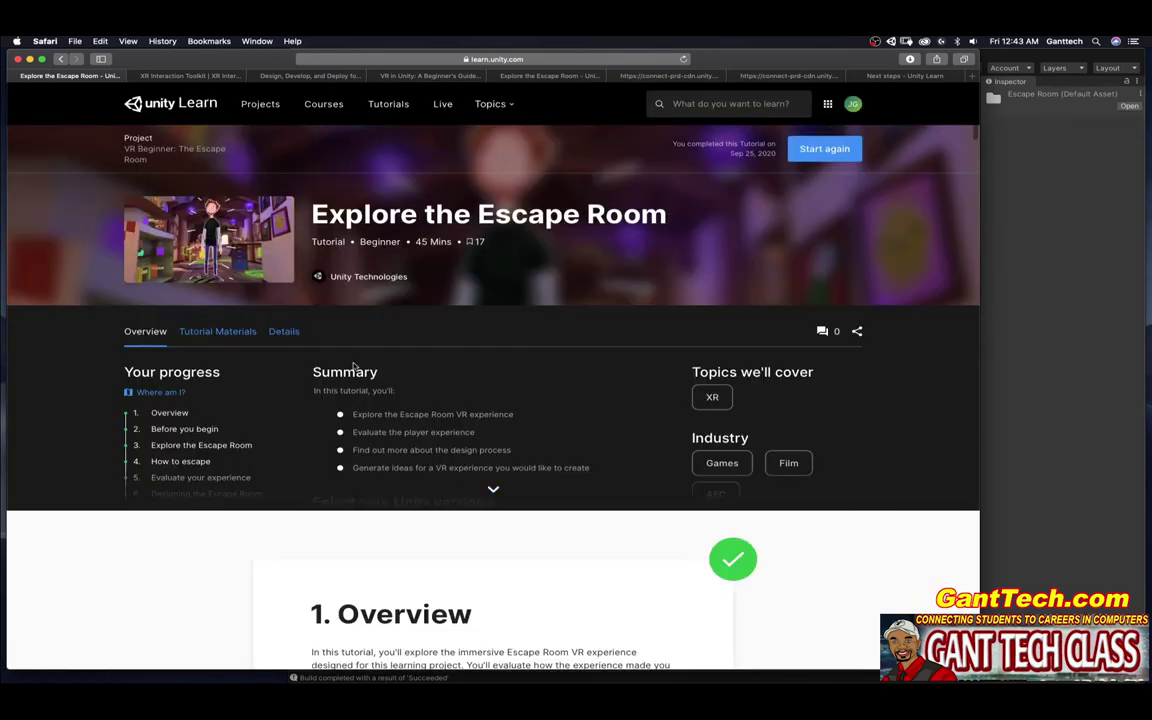
left_click(150, 148)
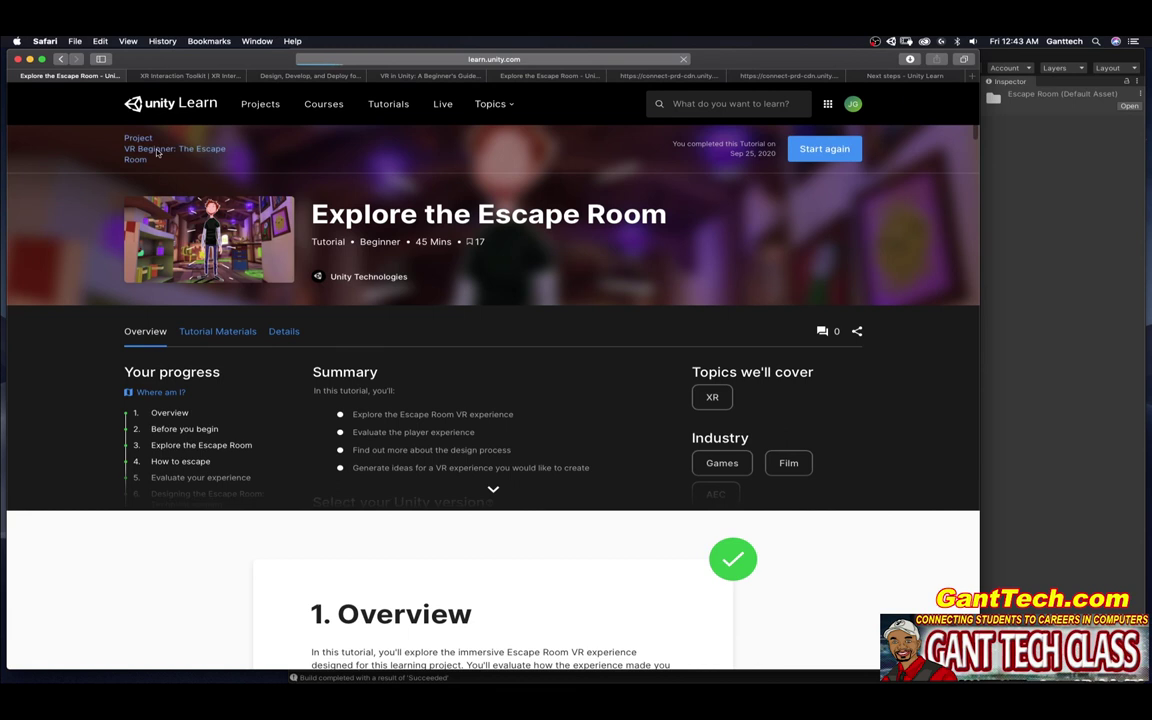
scroll(152, 370, "down", 20)
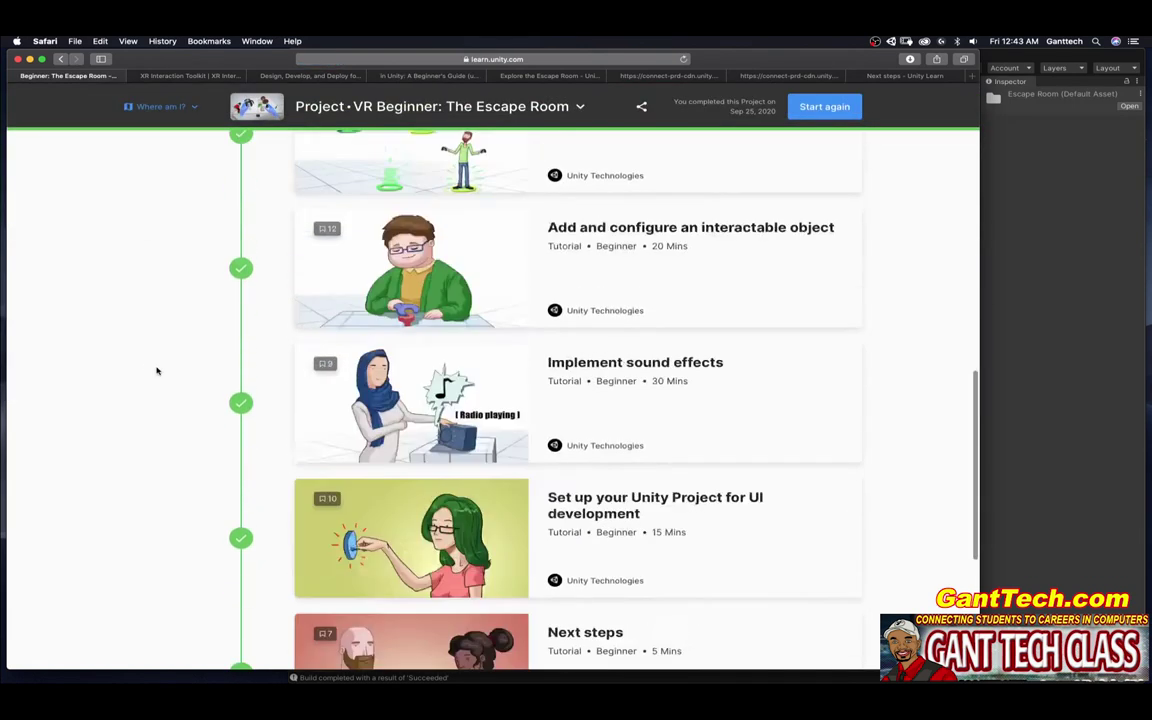
scroll(156, 371, "up", 5)
scroll(156, 371, "up", 15)
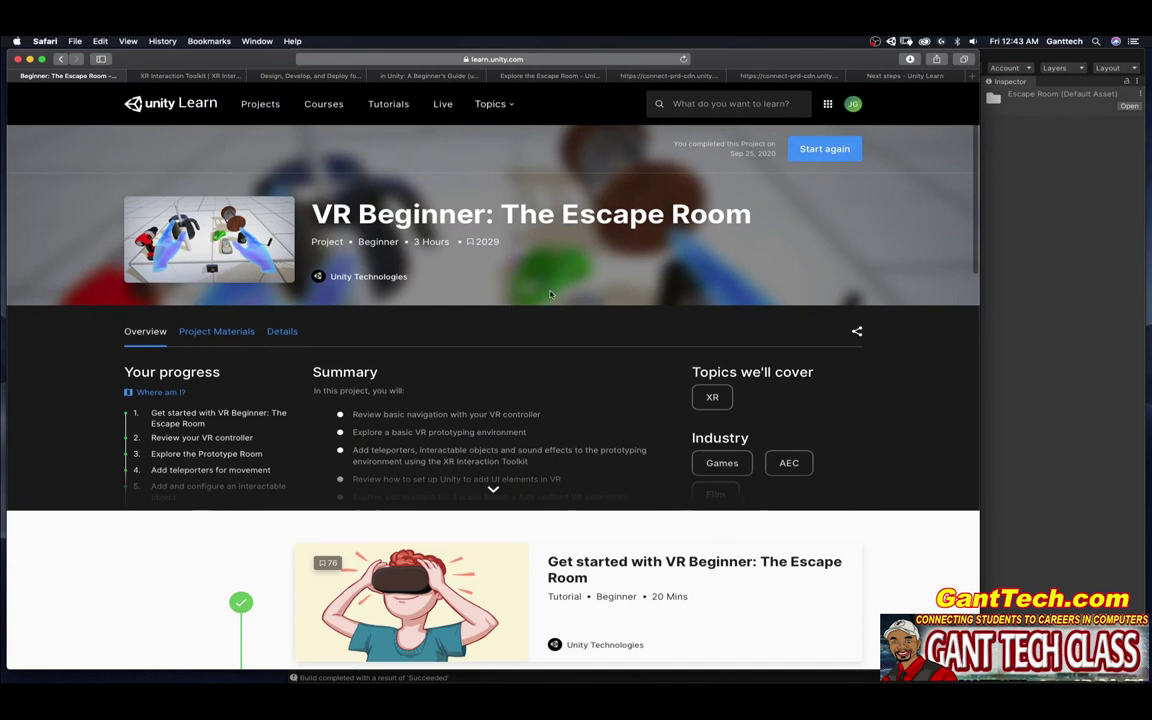
Switch to the Next steps tutorial and bring up step 3, Next steps in your VR journey
left_click(903, 75)
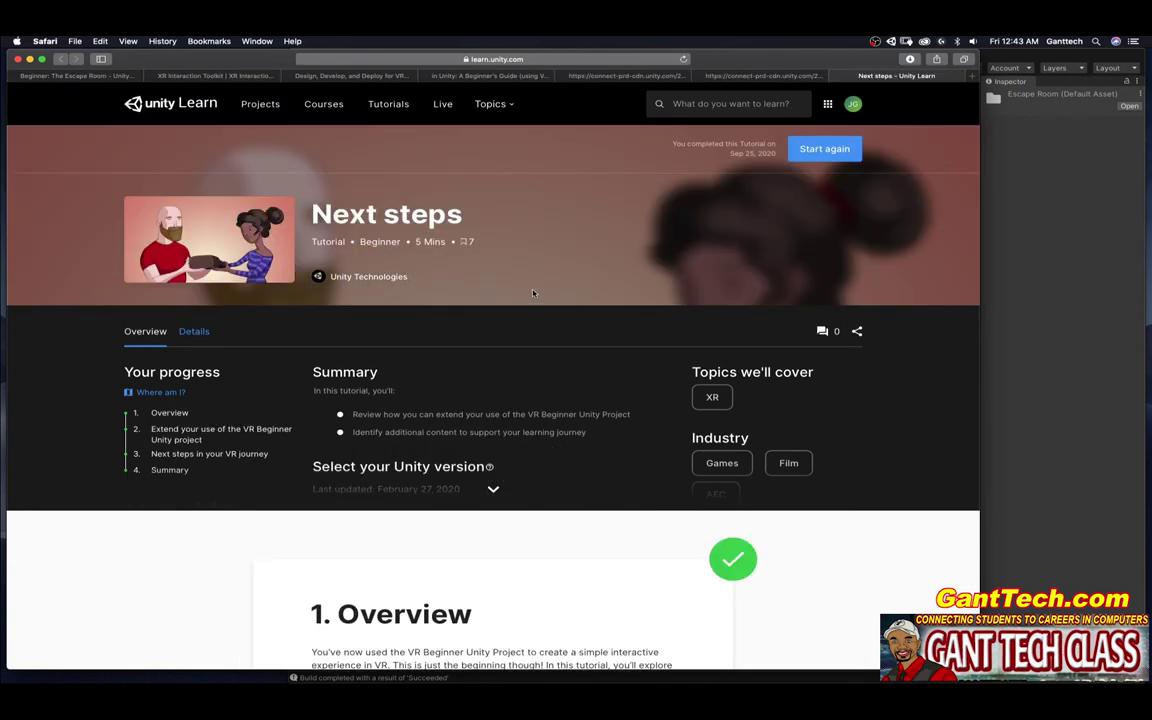
scroll(489, 260, "down", 15)
scroll(544, 293, "down", 12)
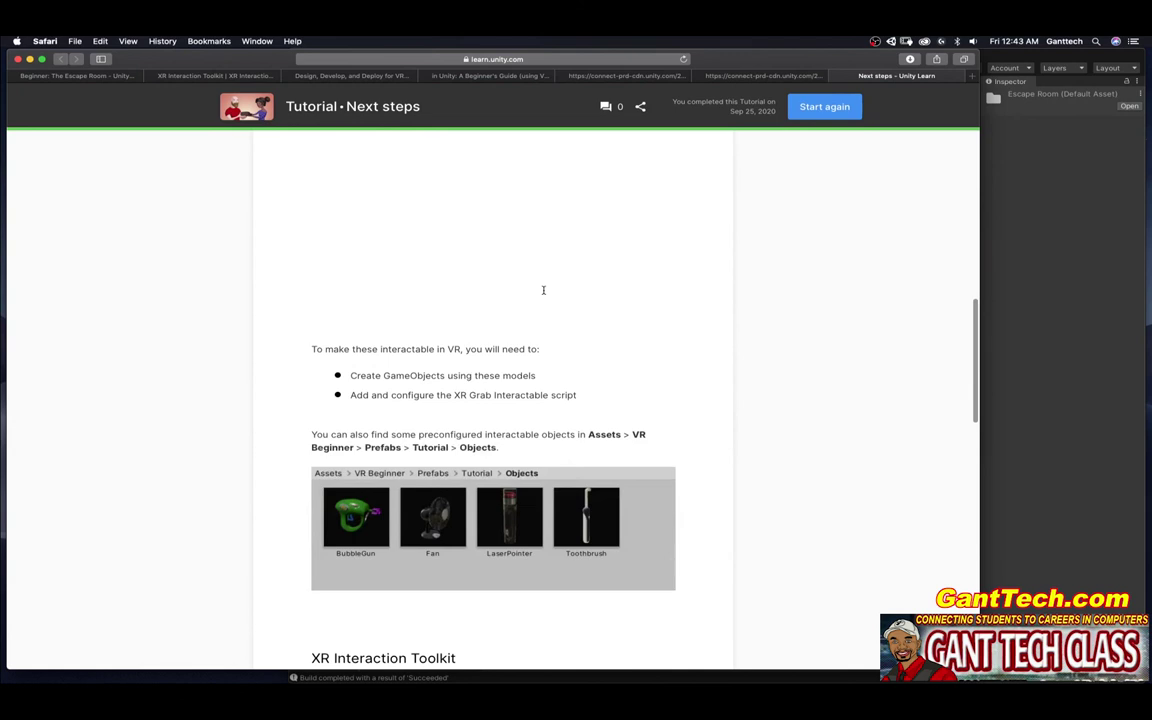
scroll(544, 293, "down", 1)
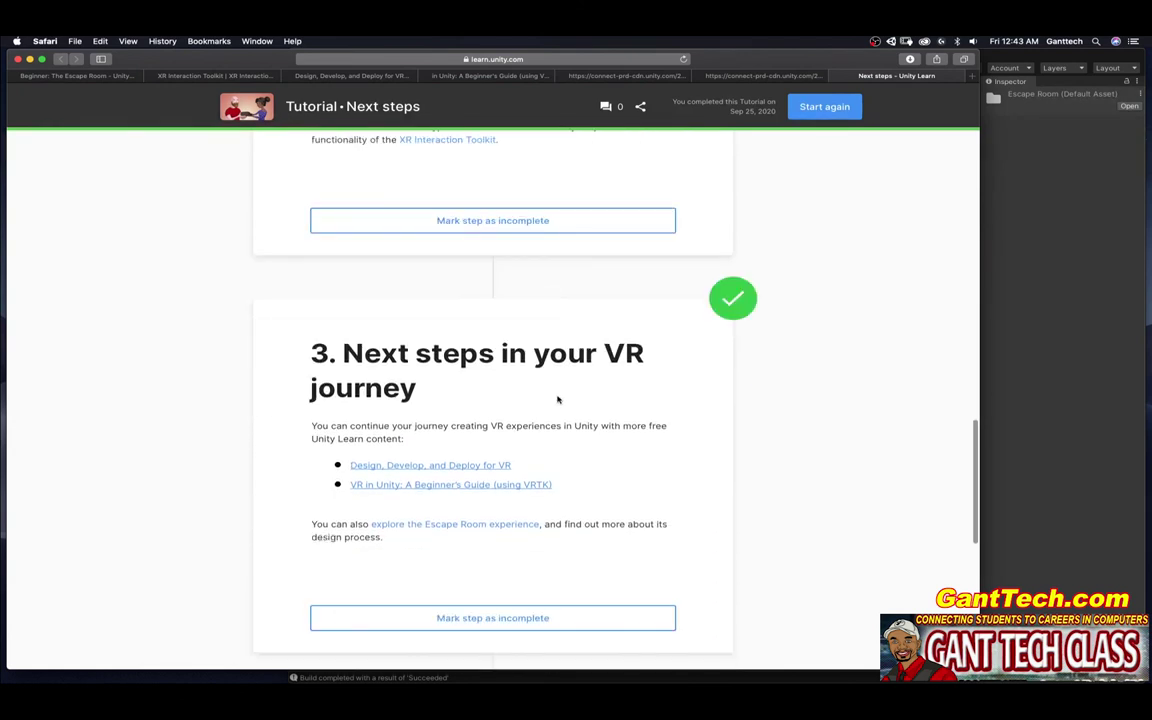